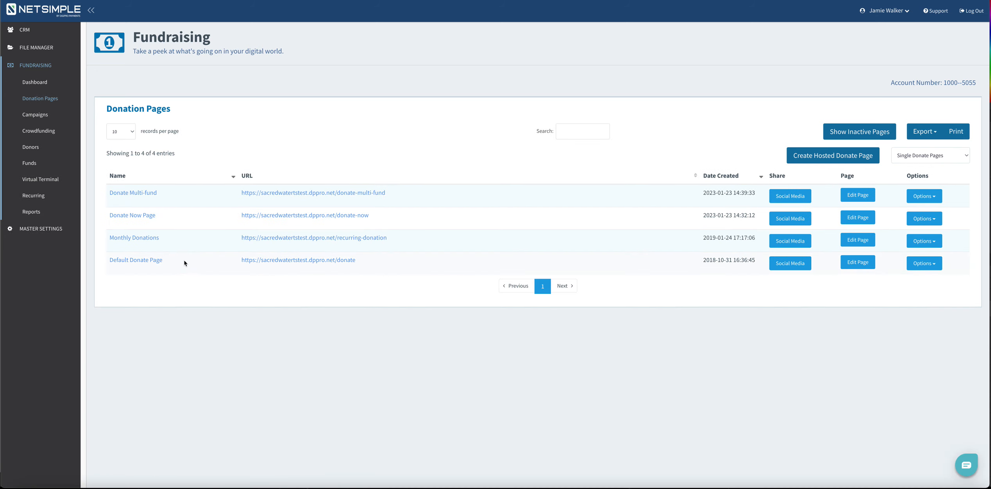
# Step: Open the Default Donate Page for editing from the fundraising donation pages list
pyautogui.click(36, 83)
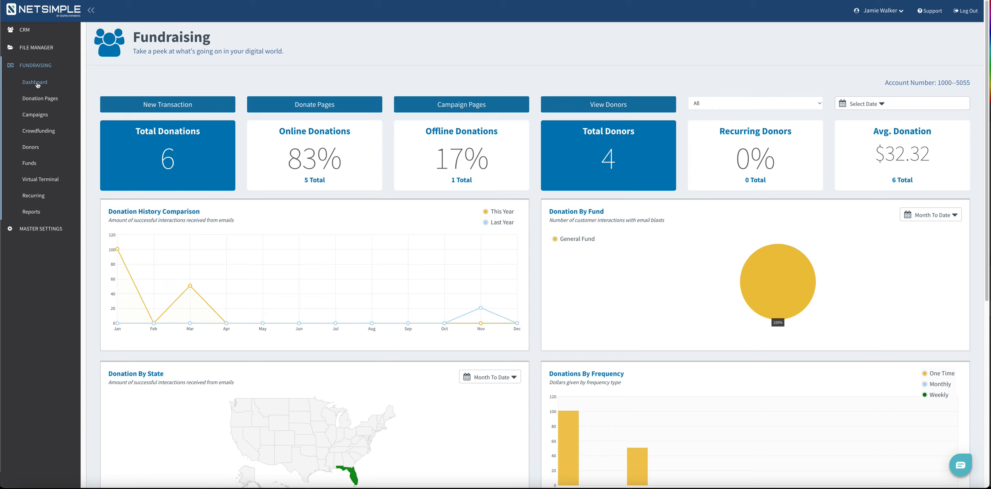
pyautogui.click(306, 103)
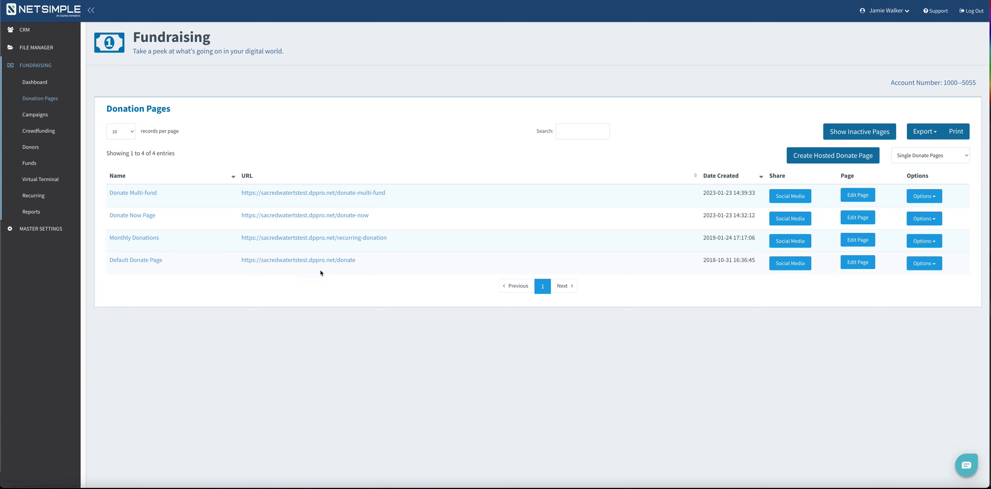
pyautogui.click(311, 265)
pyautogui.click(858, 264)
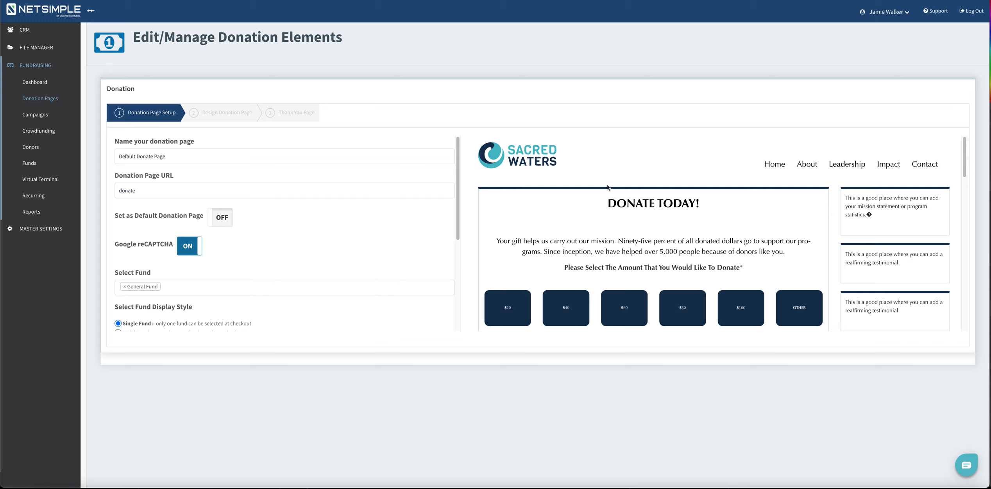
# Step: Set the fund display style to Multi-Fund and add the Crowdfund and Water Conservation funds to the page
pyautogui.scroll(-1, 650, 254)
pyautogui.scroll(-3, 650, 254)
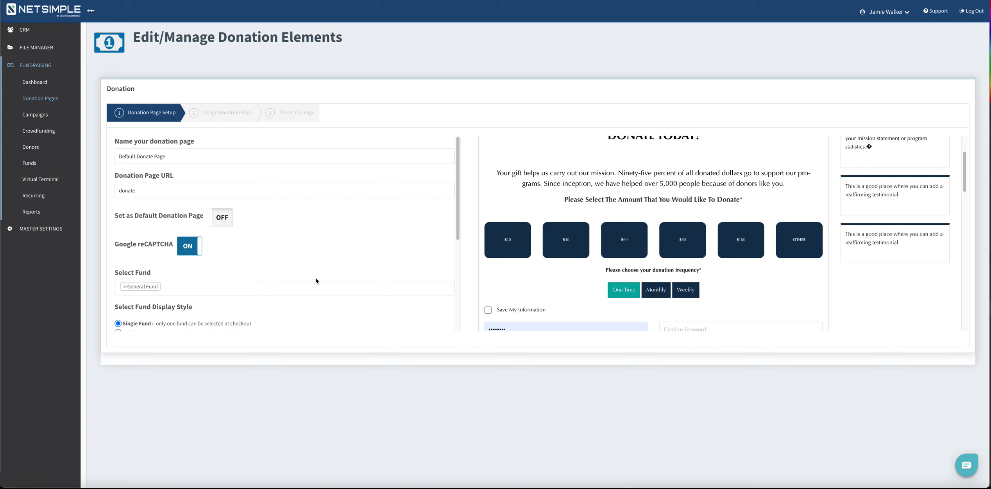
pyautogui.scroll(-1, 323, 278)
pyautogui.scroll(-3, 323, 278)
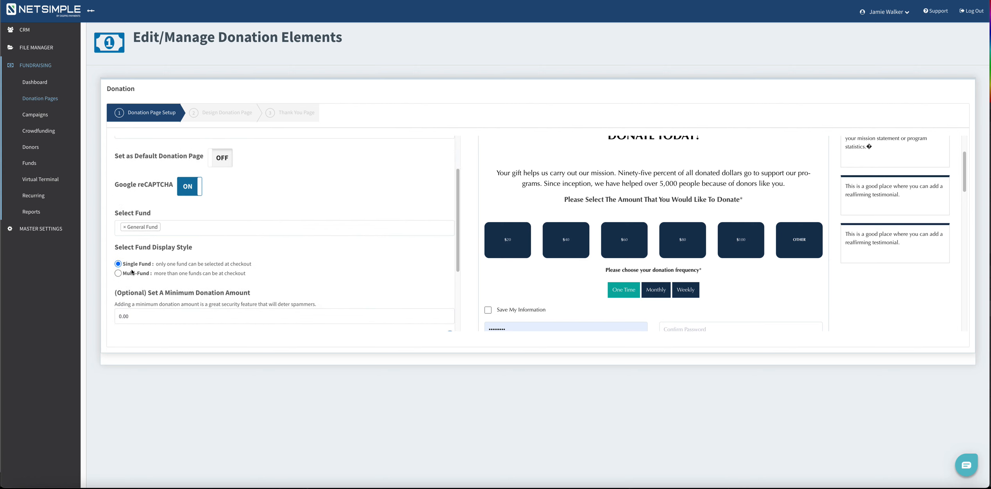
pyautogui.click(118, 273)
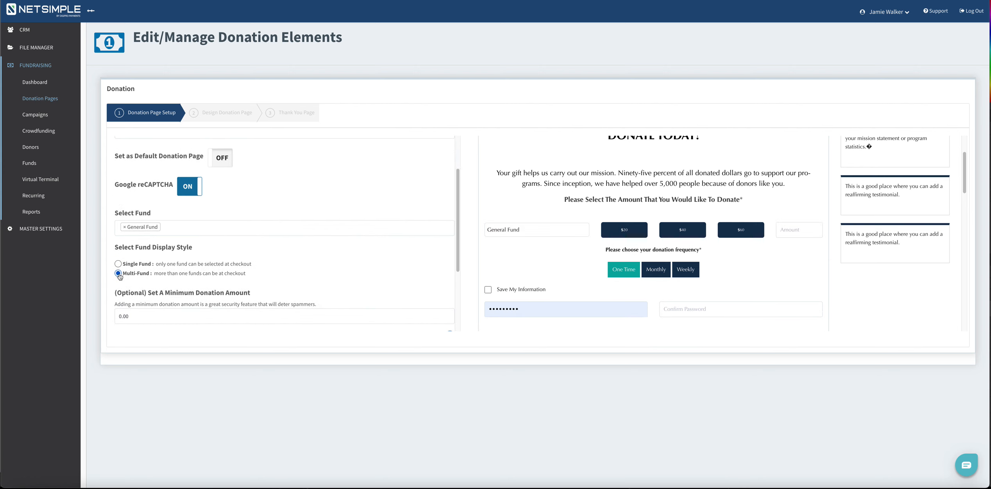
pyautogui.click(179, 236)
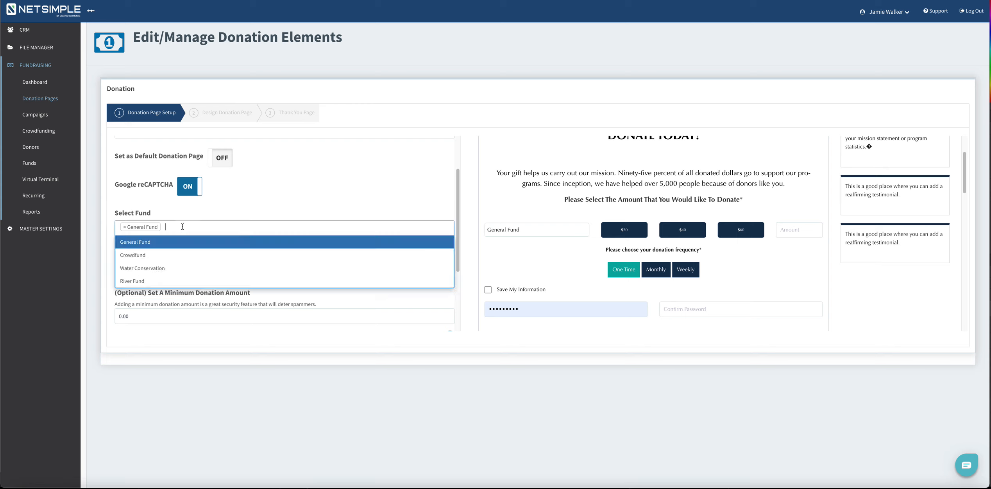
pyautogui.click(168, 258)
pyautogui.click(278, 227)
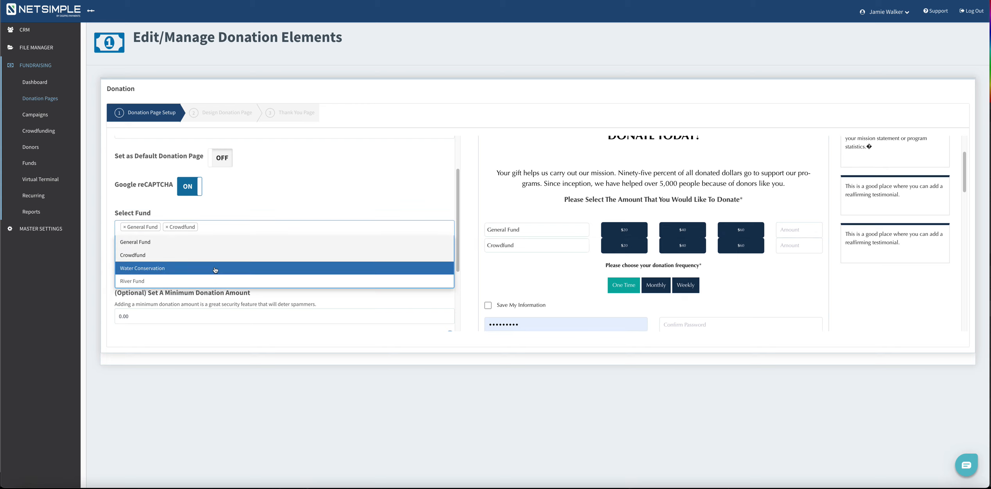
pyautogui.click(215, 270)
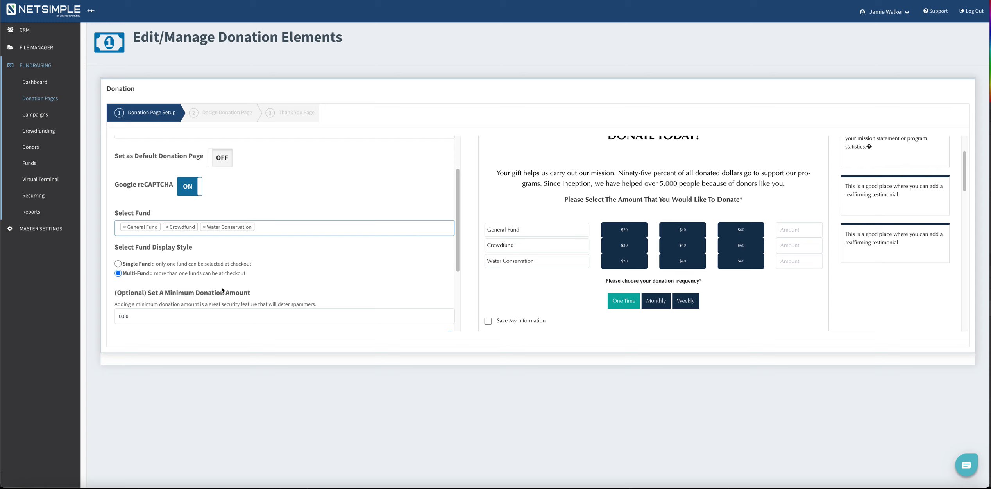
# Step: Compare the Single Fund and Multi-Fund display styles in the preview, finishing with Single Fund selected
pyautogui.click(118, 263)
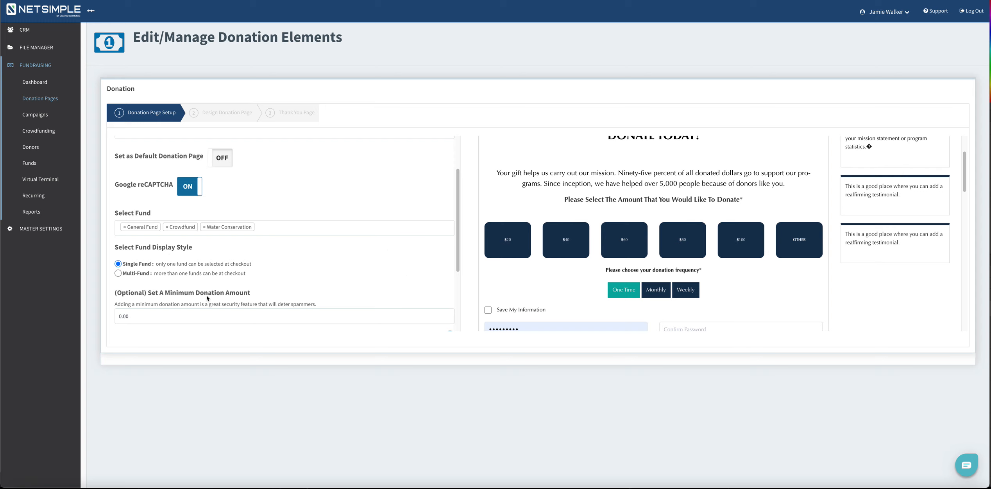
pyautogui.click(118, 274)
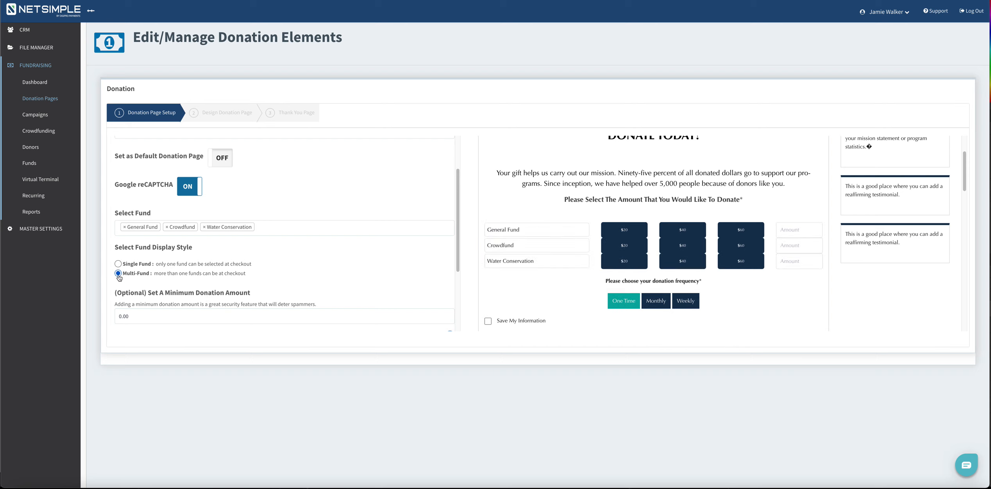
pyautogui.click(119, 264)
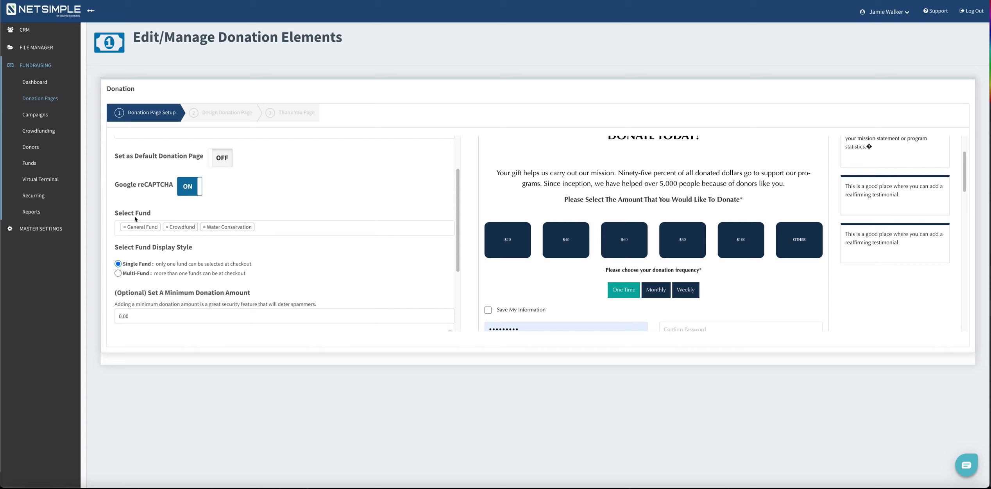
# Step: Replace the Water Conservation and Crowdfund selections with River Fund, keeping General Fund
pyautogui.click(286, 233)
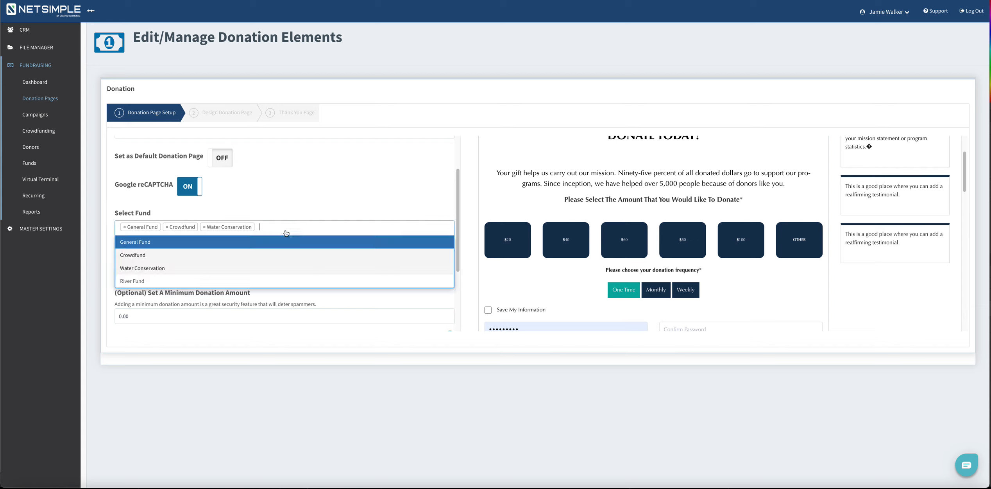
pyautogui.click(248, 267)
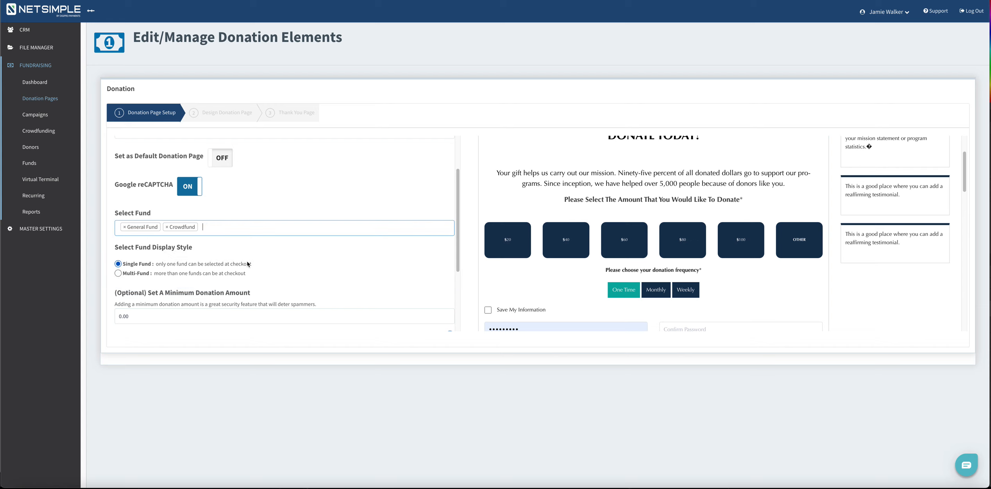
pyautogui.click(210, 226)
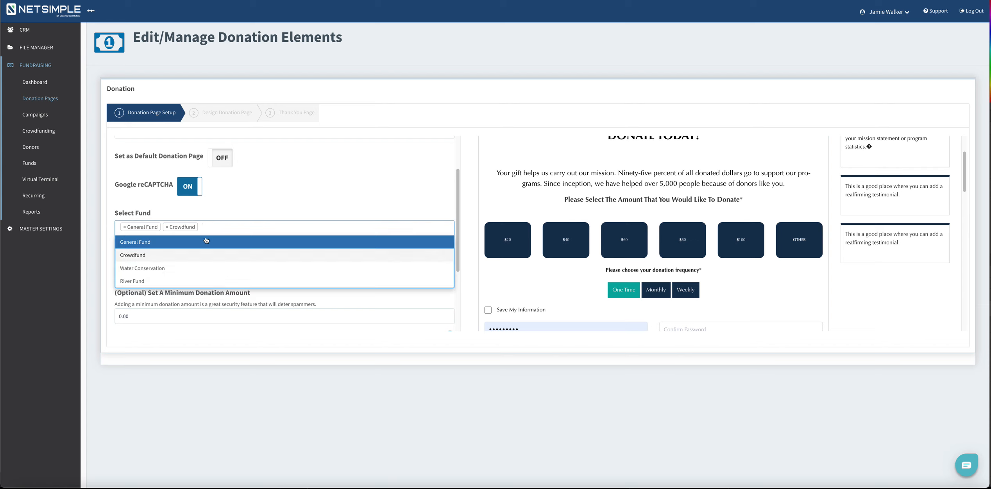
pyautogui.click(163, 279)
pyautogui.click(167, 226)
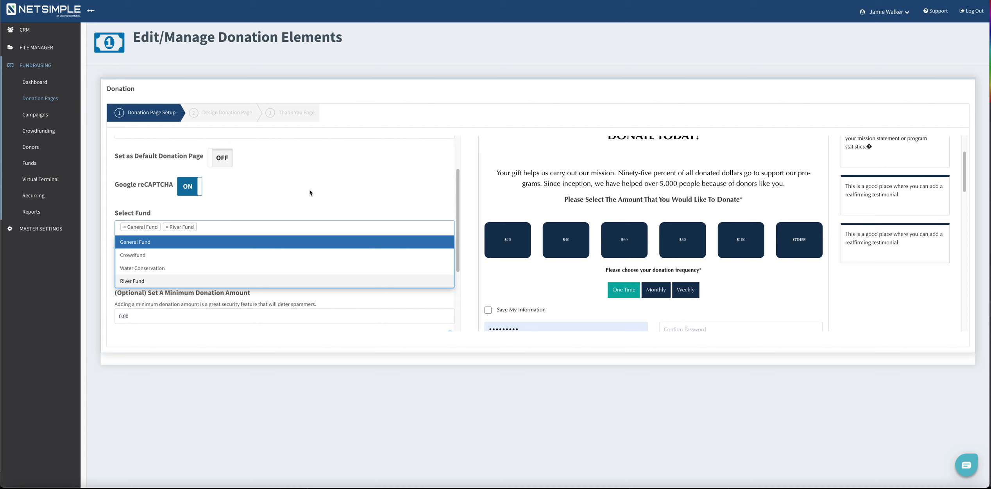
# Step: Switch Google reCAPTCHA off for the donation page and turn it back on
pyautogui.moveTo(457, 195); pyautogui.dragTo(325, 148)
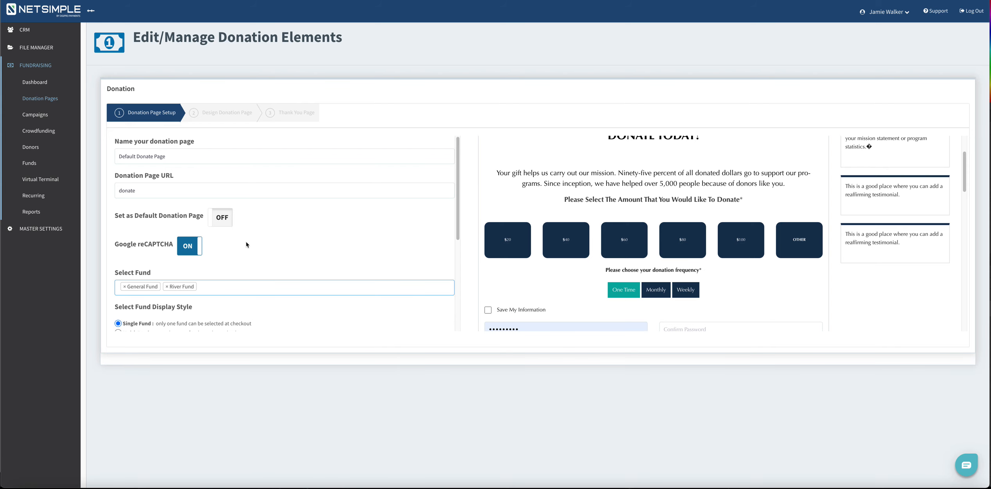
pyautogui.scroll(-1, 246, 244)
pyautogui.click(188, 239)
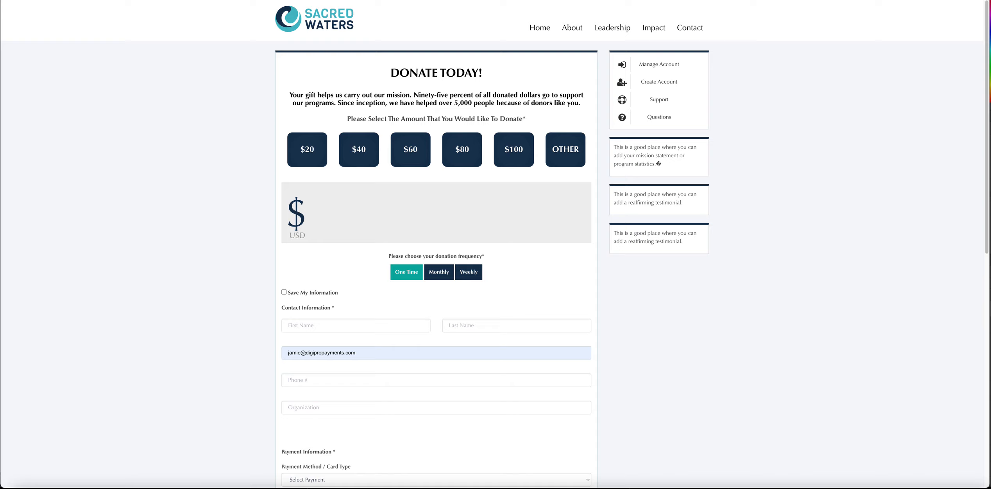
pyautogui.scroll(-10, 513, 269)
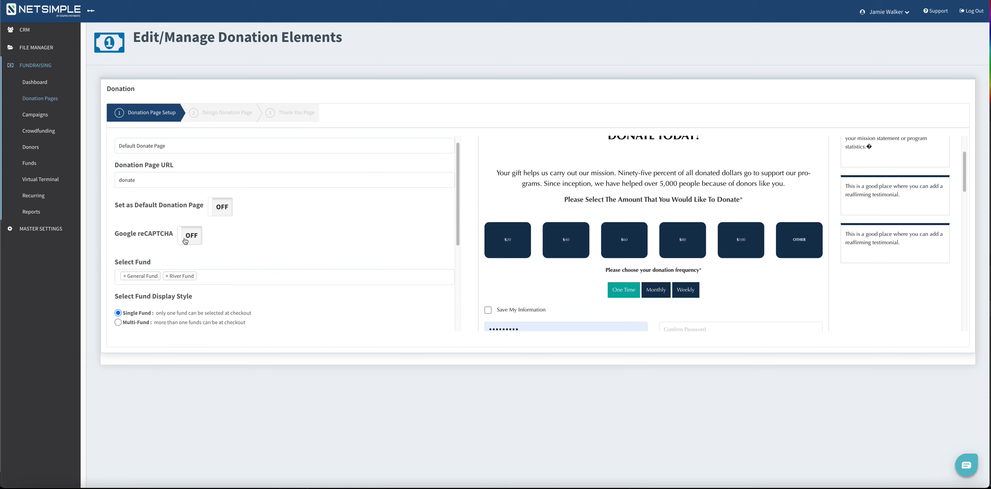
pyautogui.click(189, 238)
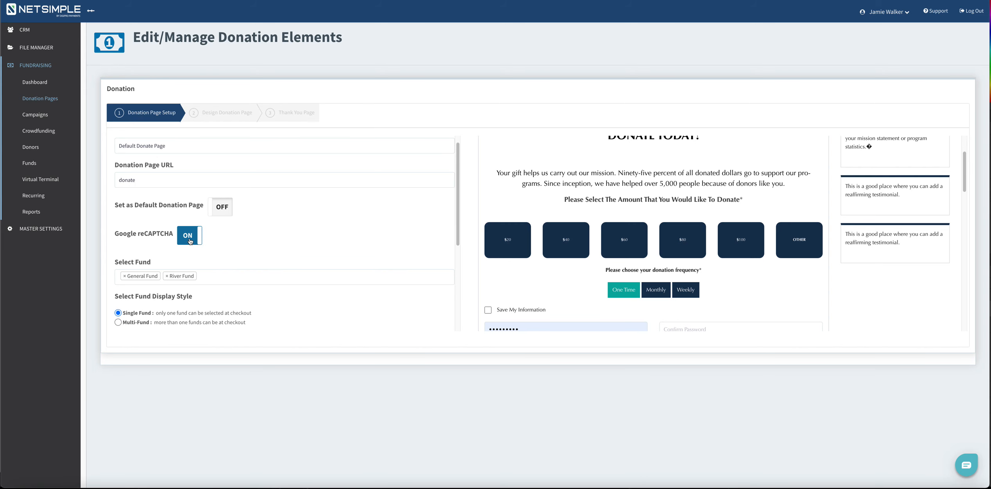
# Step: Set the minimum donation amount to 2.00 and submit the page setup to continue to the design stage
pyautogui.scroll(-3, 190, 240)
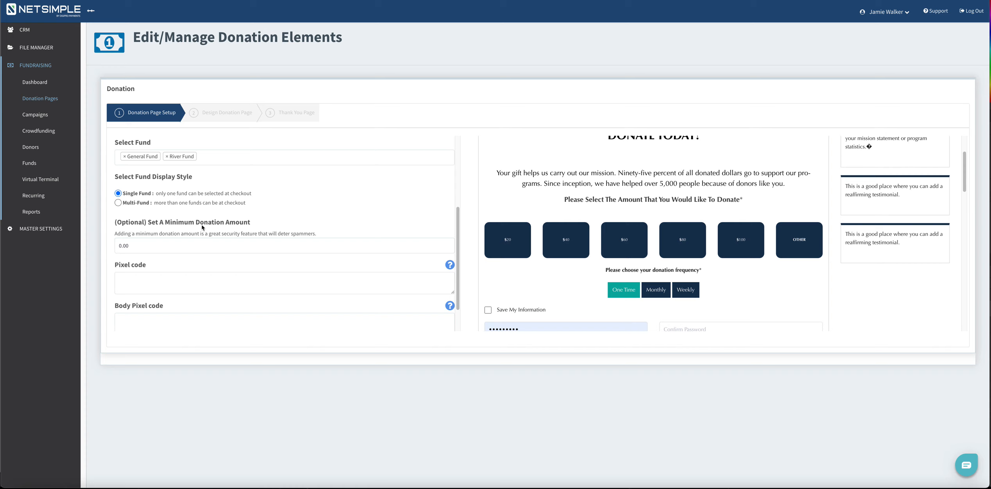
pyautogui.click(120, 246)
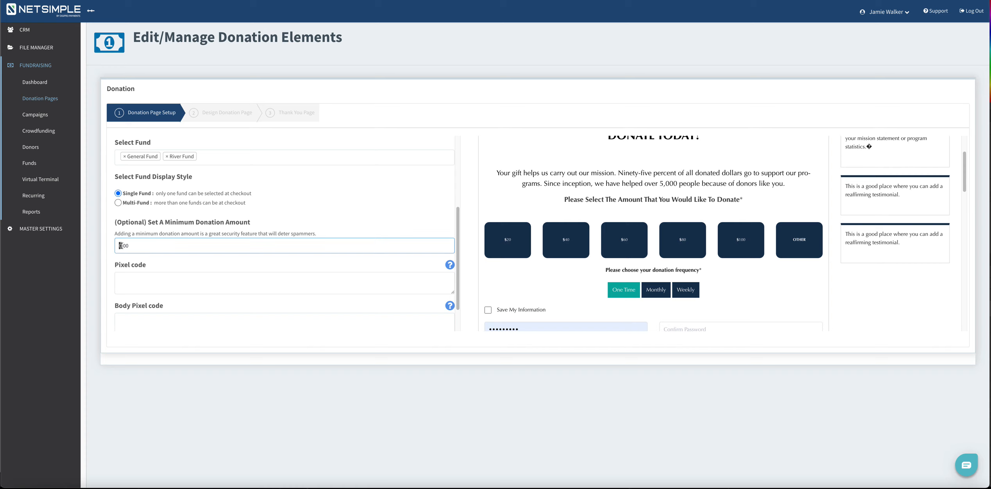
pyautogui.press('Delete')
pyautogui.write('2')
pyautogui.scroll(-1, 123, 243)
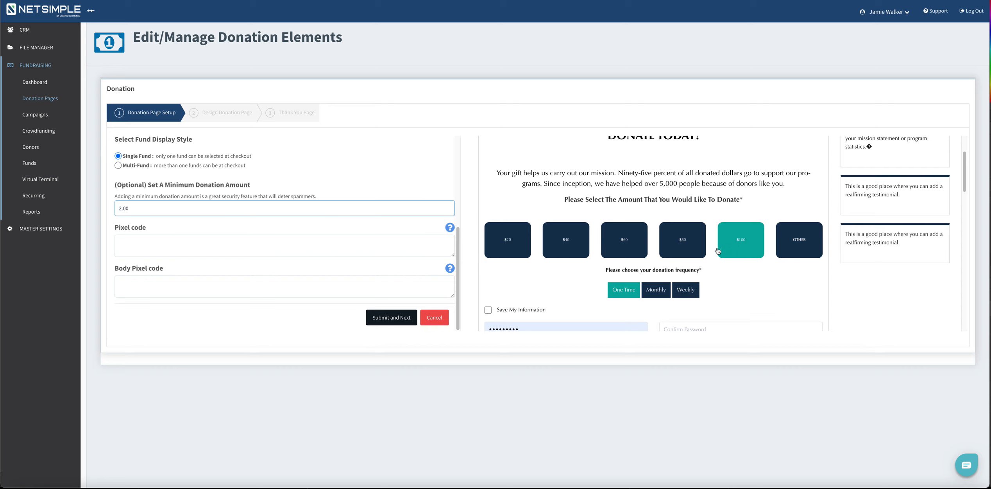
pyautogui.click(396, 318)
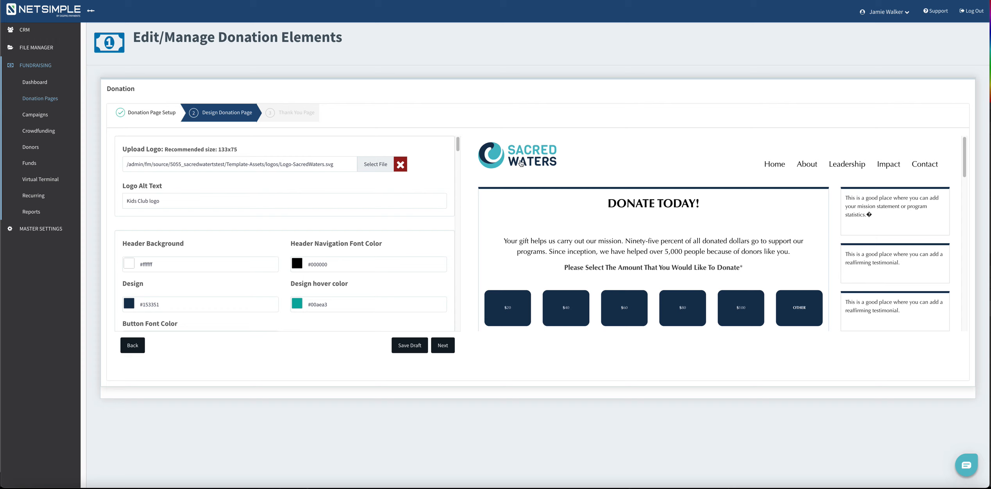
# Step: Create a folder named logo in the logo file manager and open it
pyautogui.click(376, 164)
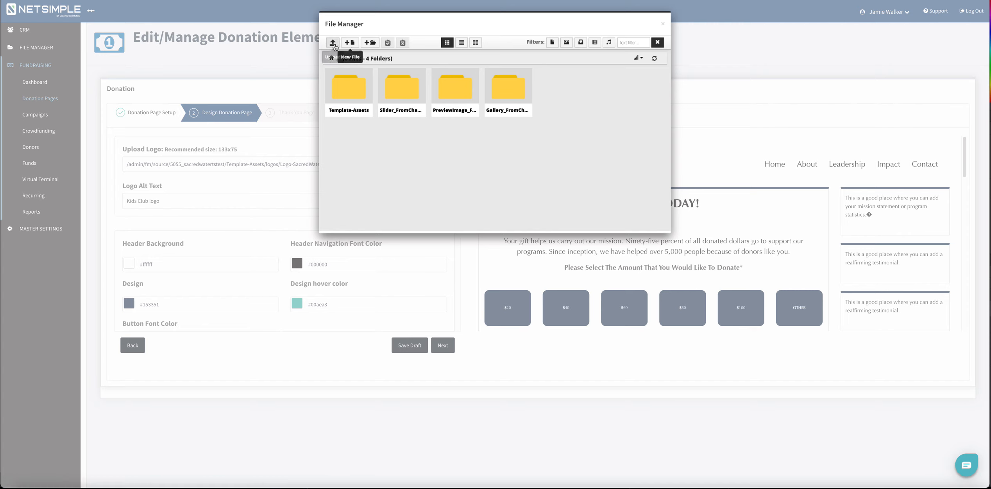
pyautogui.click(371, 42)
pyautogui.write('logo')
pyautogui.click(651, 81)
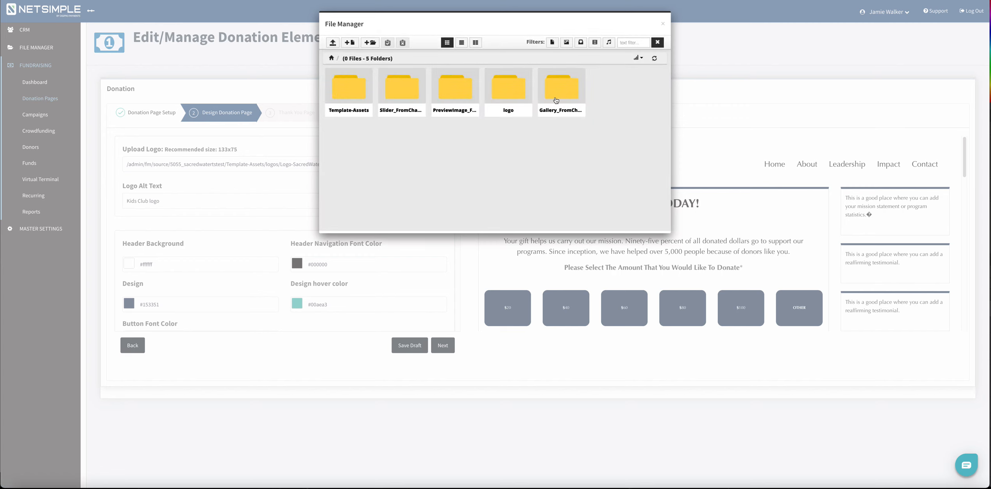
pyautogui.click(507, 94)
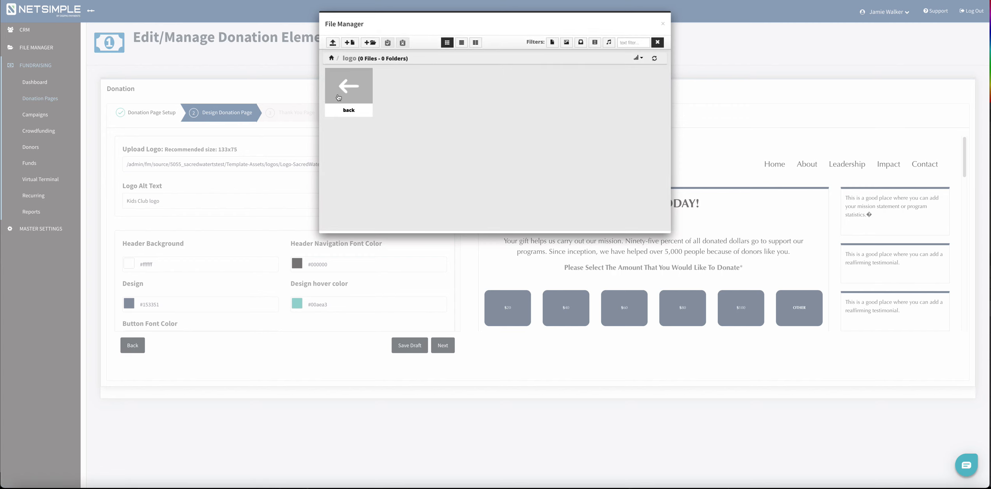
# Step: Upload All-Souls-Logo.png from Documents into the logo folder and use it as the donation page's logo
pyautogui.click(333, 43)
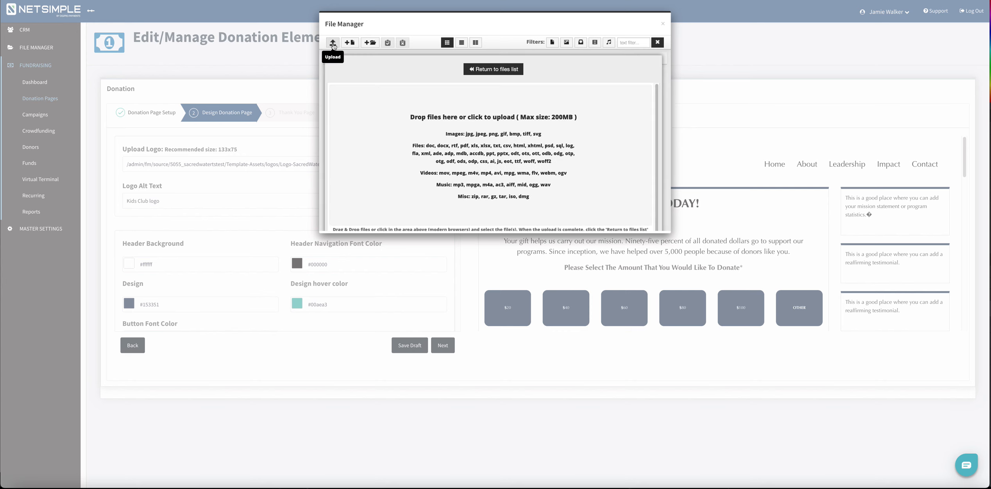
pyautogui.click(474, 140)
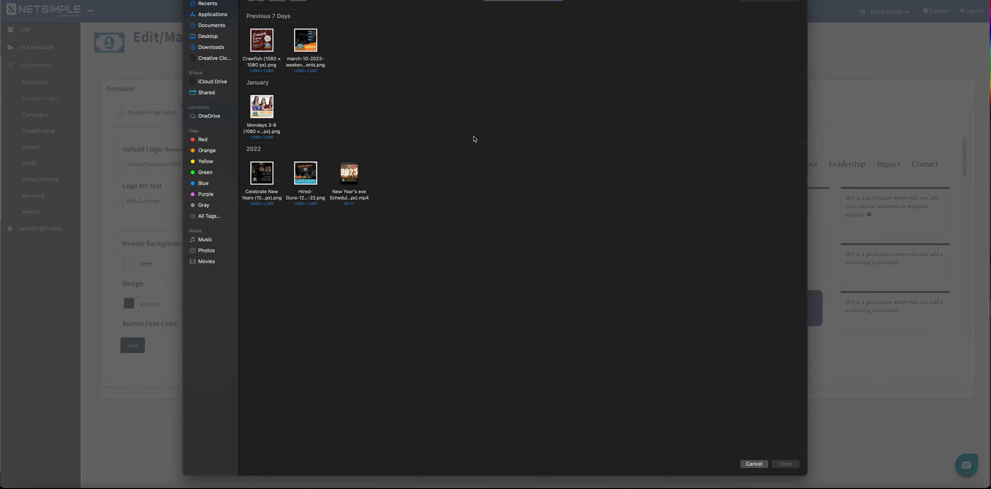
pyautogui.click(213, 26)
pyautogui.doubleClick(265, 46)
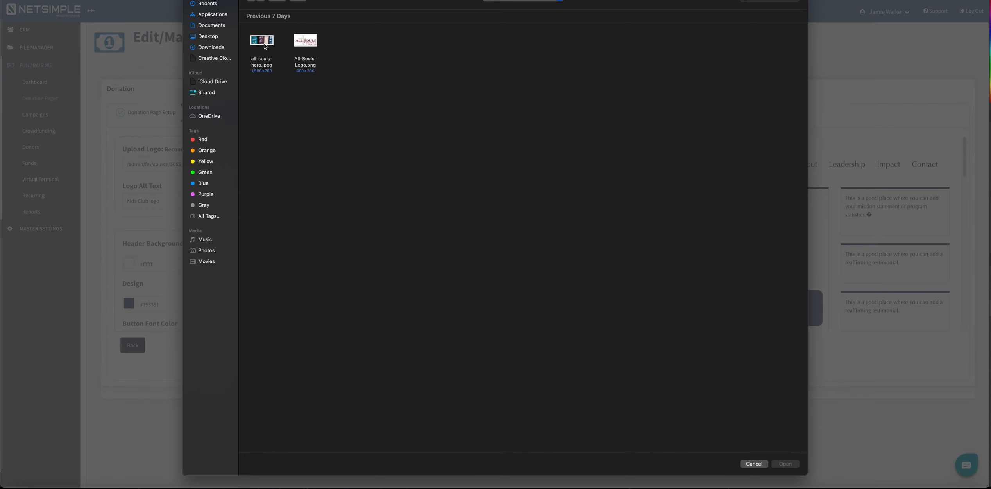
pyautogui.click(306, 45)
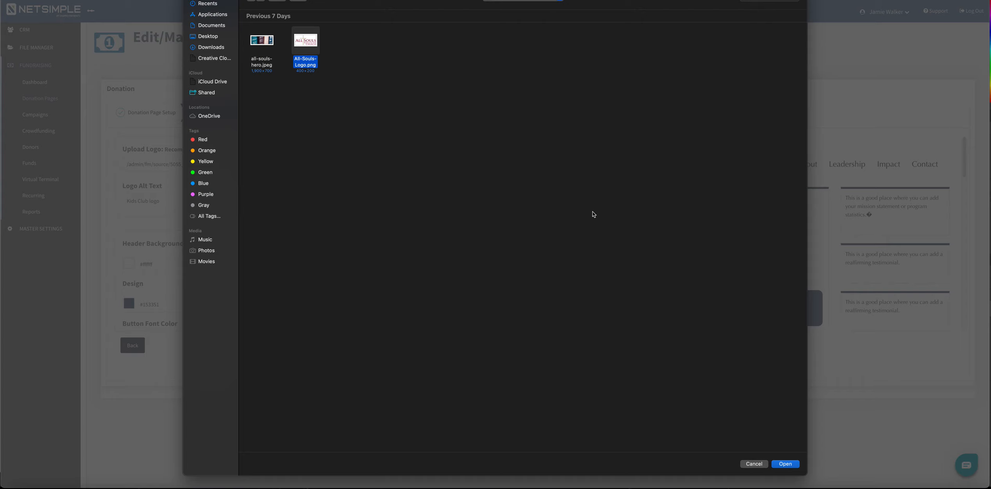
pyautogui.click(786, 463)
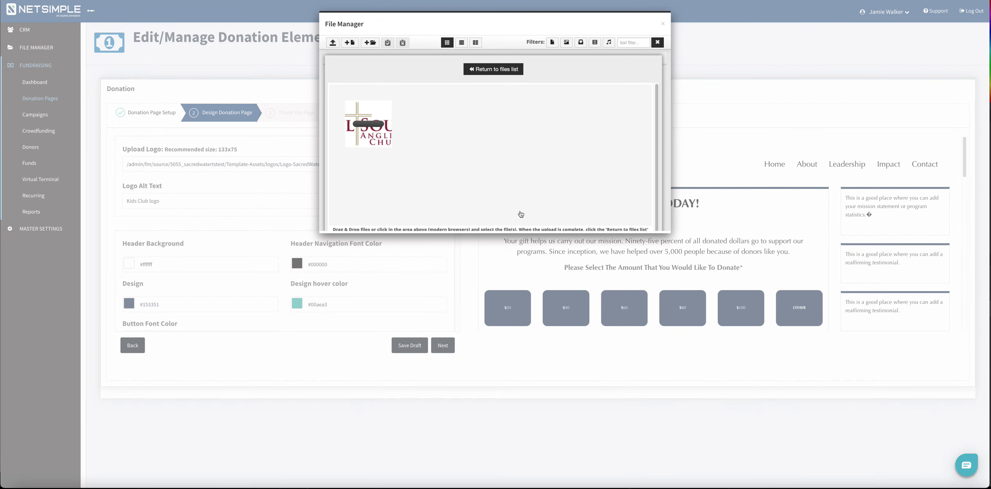
pyautogui.click(386, 146)
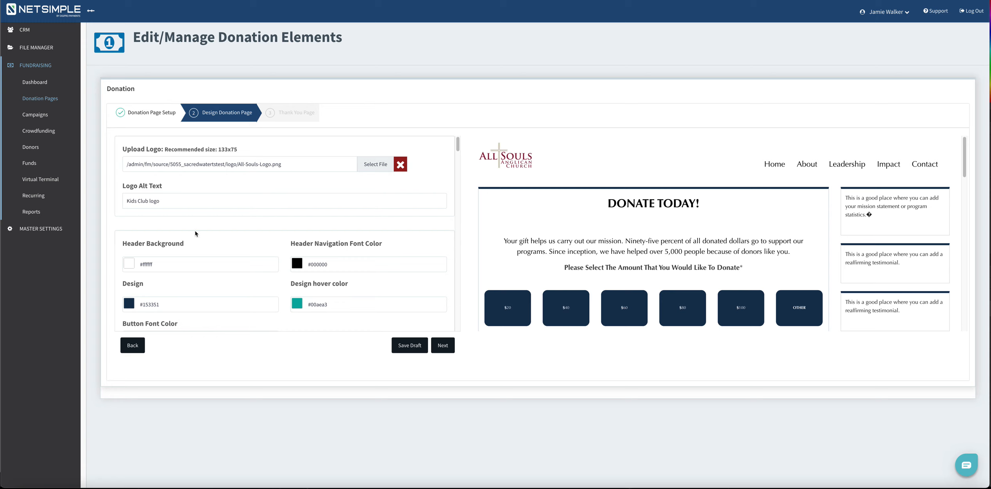
# Step: Try out a different header background color and return it to #ffffff
pyautogui.scroll(-1, 196, 232)
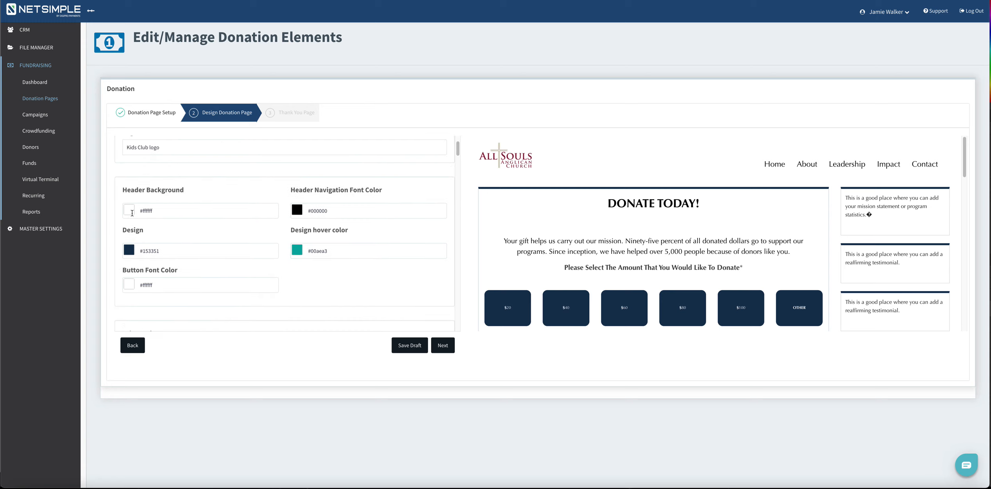
pyautogui.click(137, 213)
pyautogui.moveTo(154, 244); pyautogui.dragTo(118, 218)
pyautogui.click(146, 193)
pyautogui.scroll(-1, 325, 206)
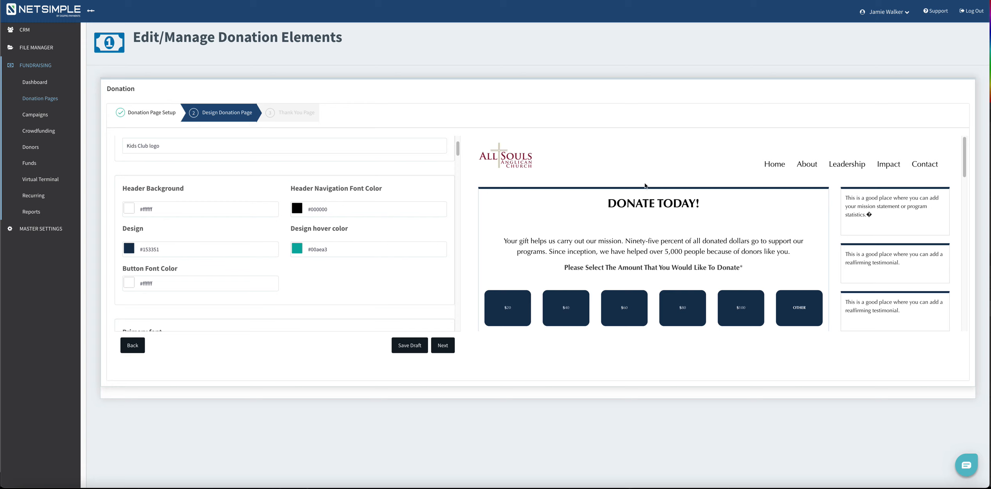
# Step: Try magenta #d927b5 as the Design color of the donation page
pyautogui.click(124, 254)
pyautogui.click(174, 284)
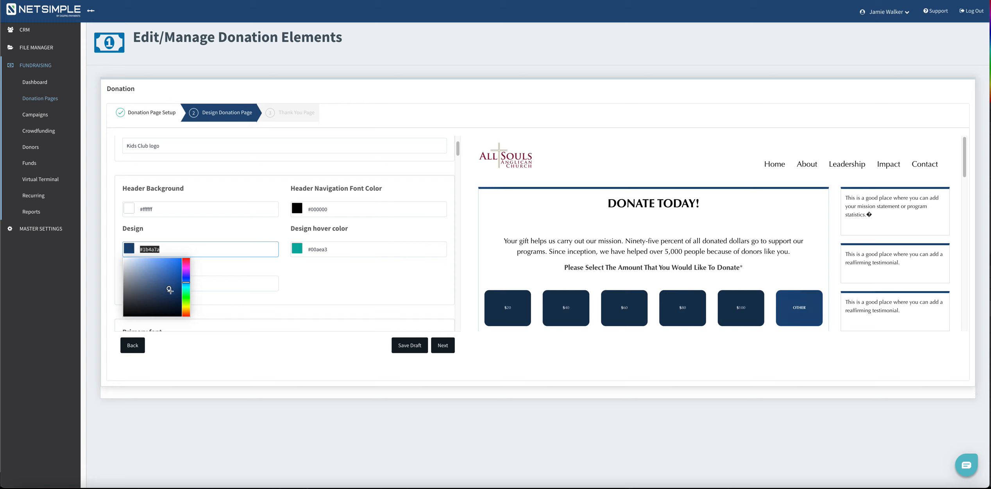
pyautogui.moveTo(186, 280); pyautogui.dragTo(188, 266)
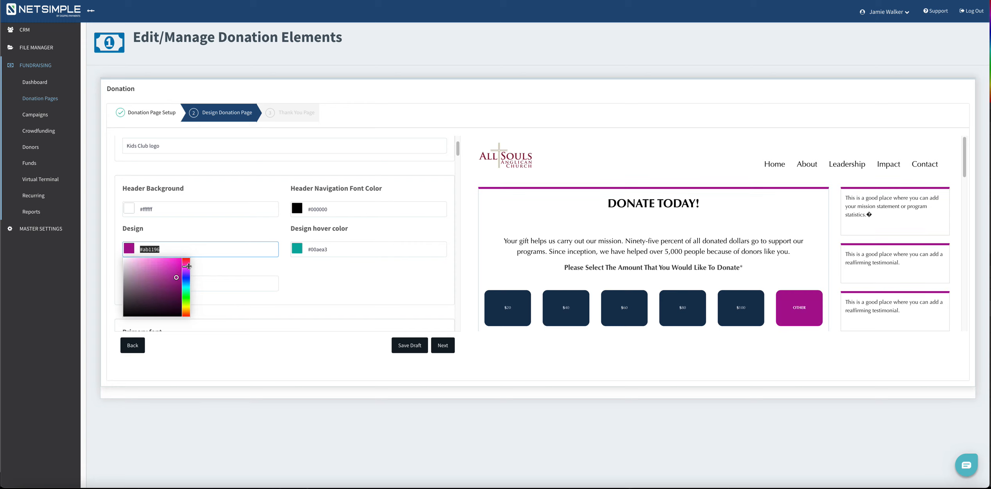
pyautogui.click(171, 267)
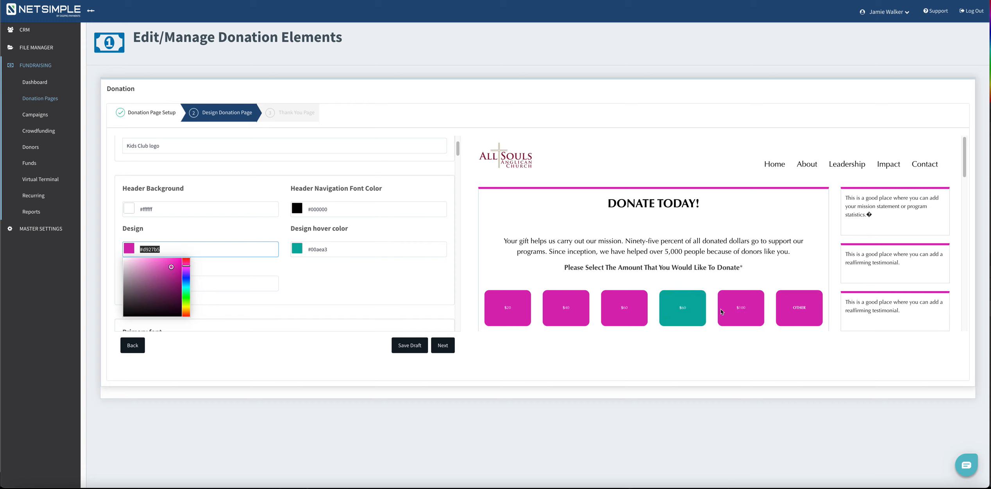
pyautogui.click(319, 273)
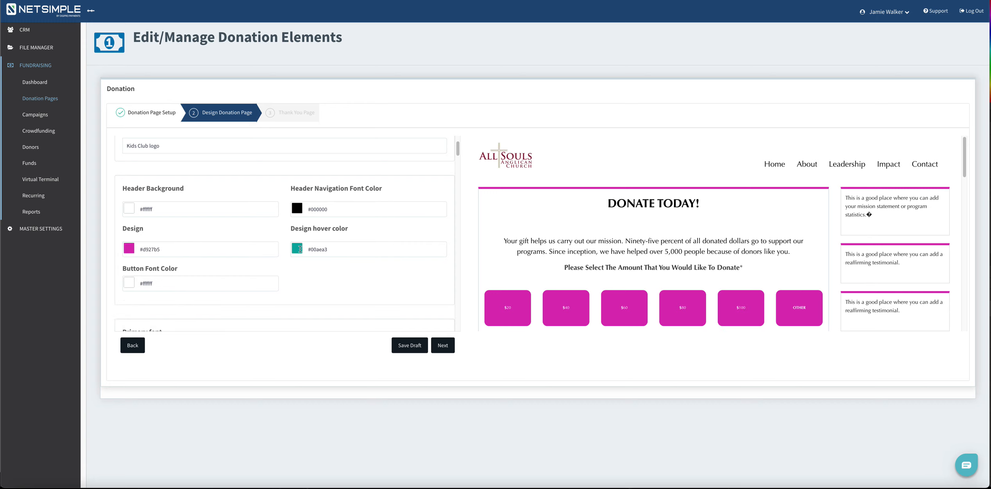
# Step: Try blue #365ad1 as the Button Font Color and return it to #ffffff
pyautogui.click(129, 282)
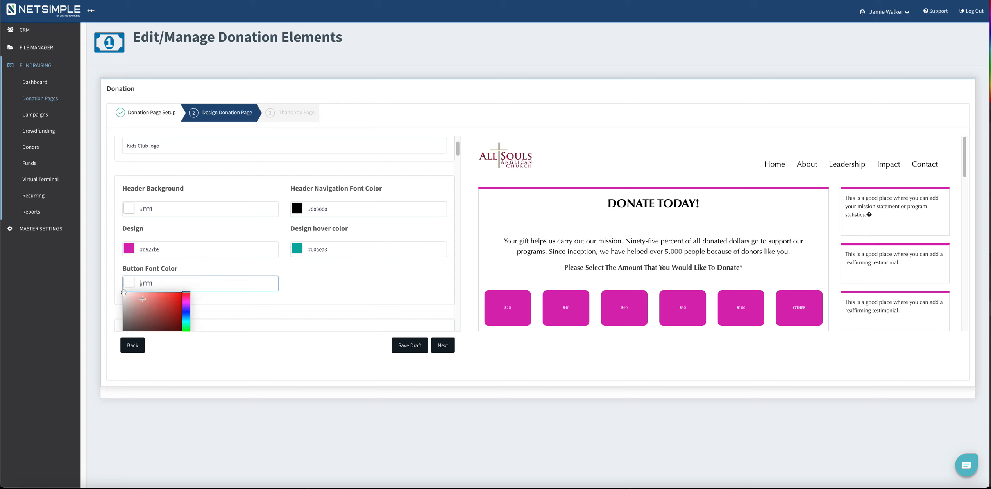
pyautogui.click(186, 313)
pyautogui.moveTo(162, 312); pyautogui.dragTo(167, 303)
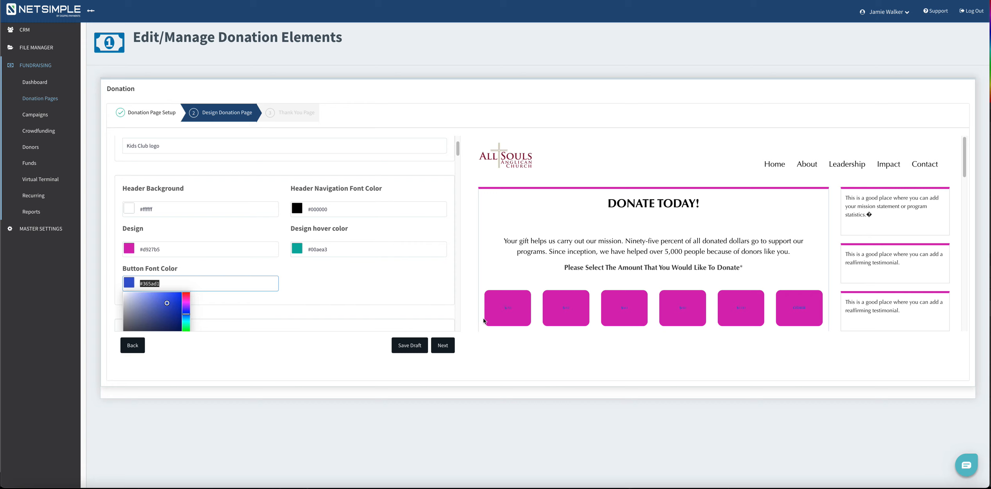
pyautogui.write('#ffffff')
# Step: Set the Design color to bright blue #0e41eb
pyautogui.click(128, 247)
pyautogui.moveTo(186, 266)
pyautogui.mouseDown()
pyautogui.moveTo(187, 278)
pyautogui.moveTo(179, 262)
pyautogui.mouseUp()
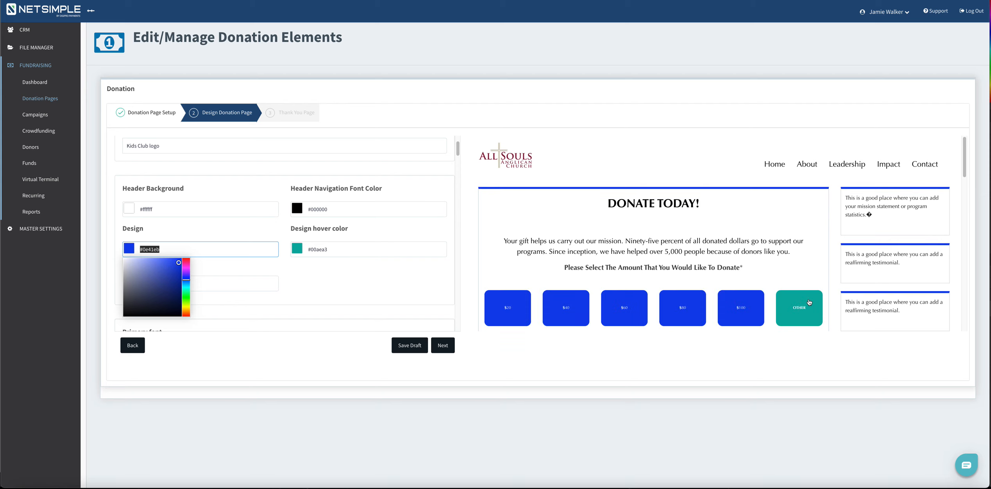
pyautogui.scroll(-4, 356, 256)
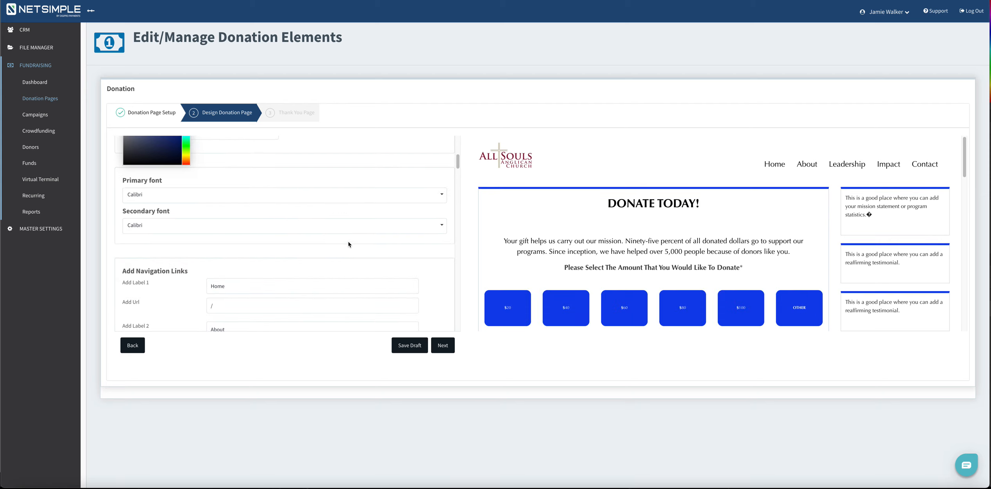
pyautogui.click(321, 171)
# Step: Look through the primary font choices and the labels and URLs of the five navigation links
pyautogui.click(145, 197)
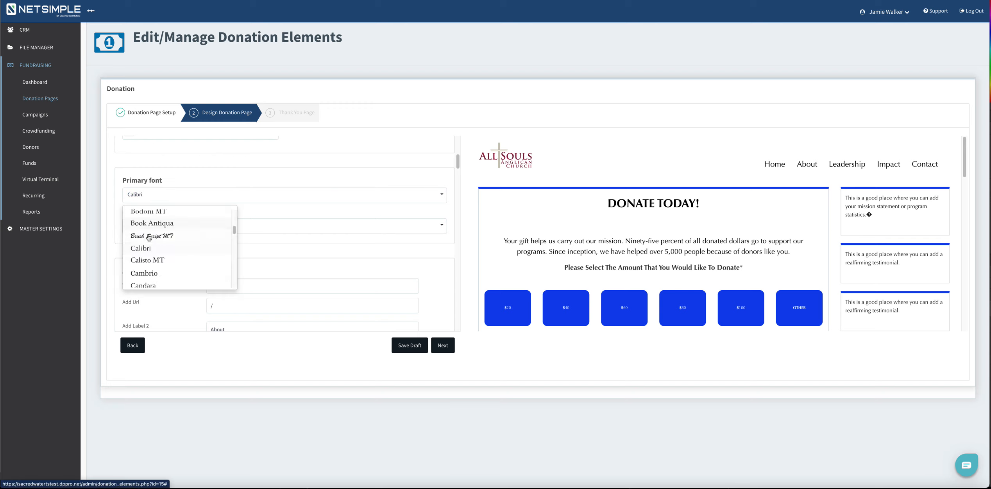
pyautogui.click(177, 187)
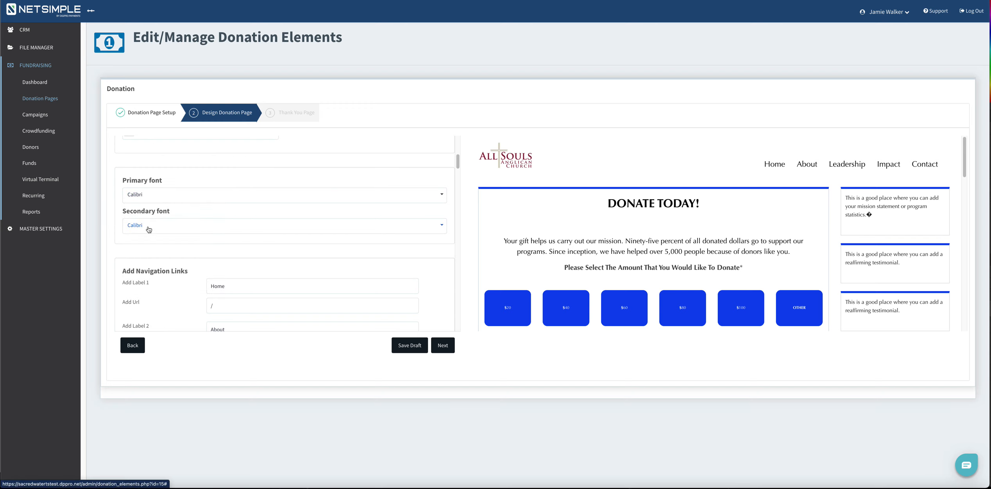
pyautogui.scroll(-1, 192, 251)
pyautogui.scroll(-2, 191, 251)
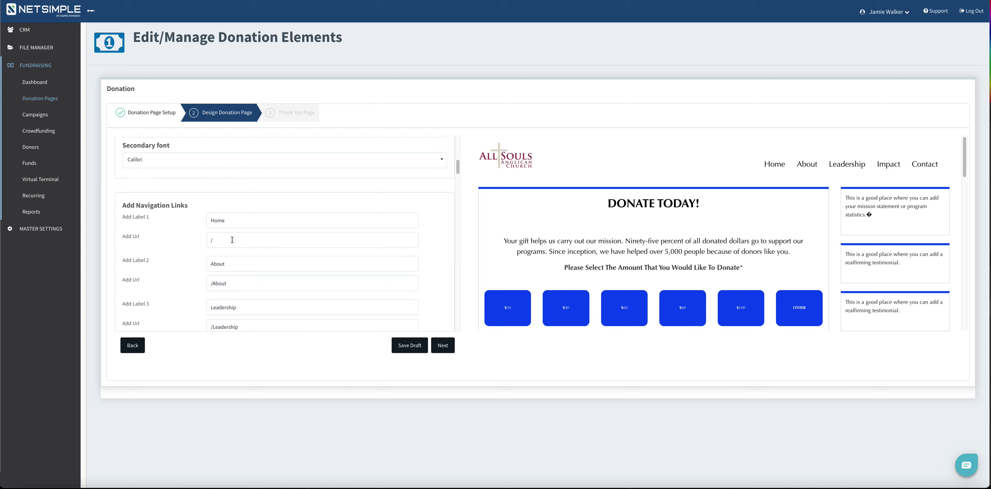
pyautogui.scroll(-1, 242, 245)
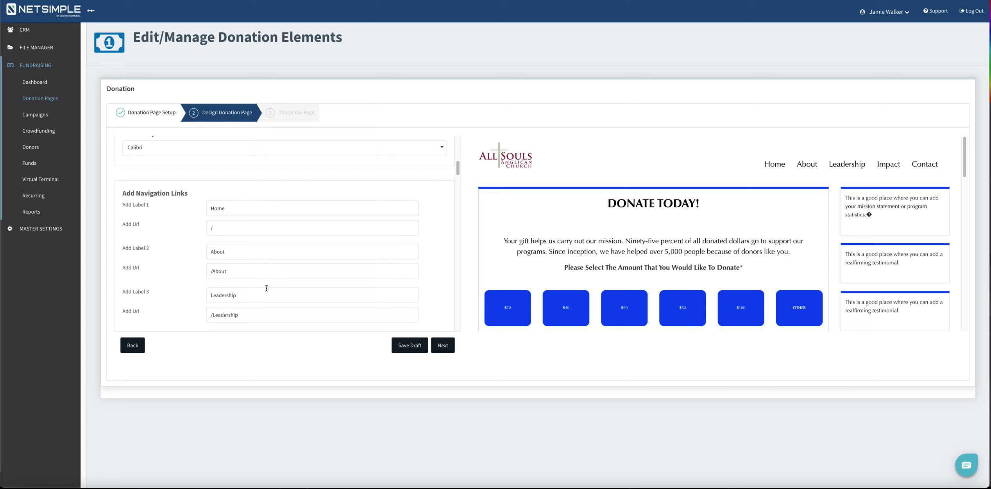
pyautogui.scroll(-2, 260, 289)
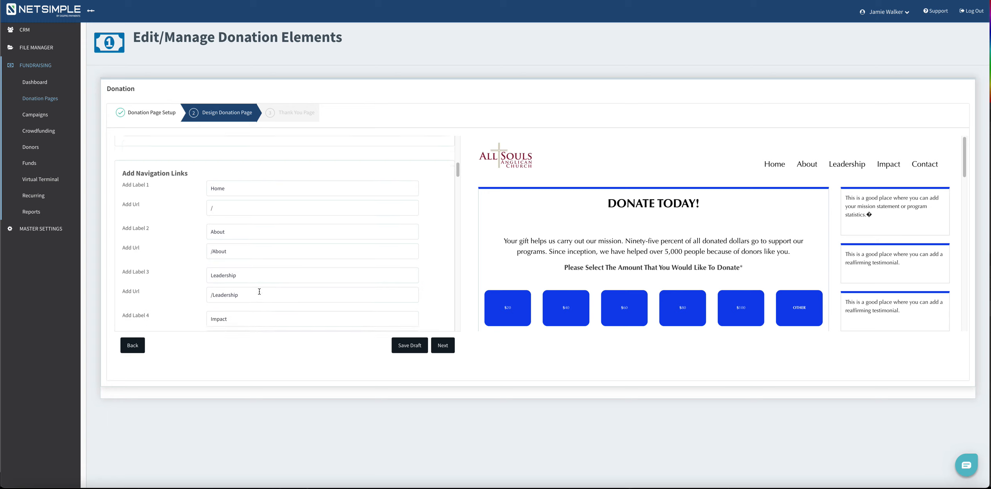
pyautogui.scroll(-4, 260, 294)
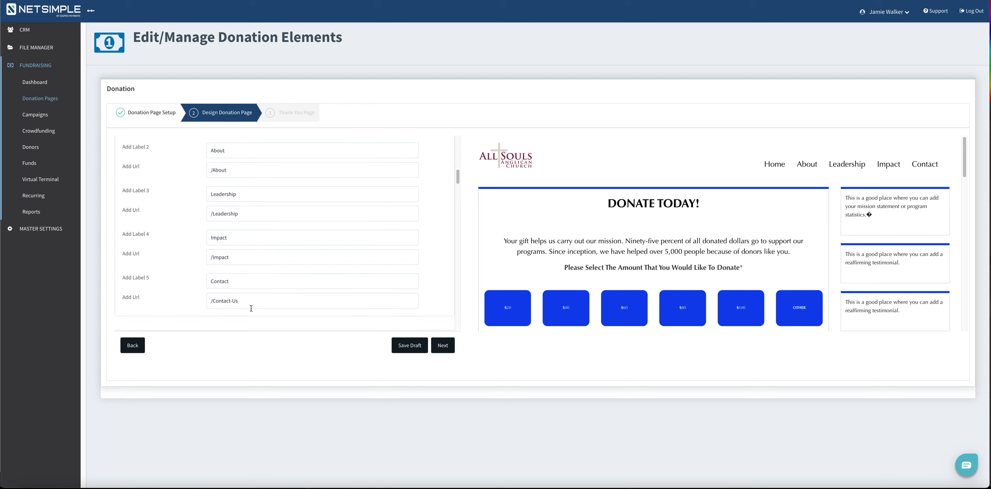
pyautogui.scroll(-1, 261, 298)
pyautogui.scroll(-12, 261, 298)
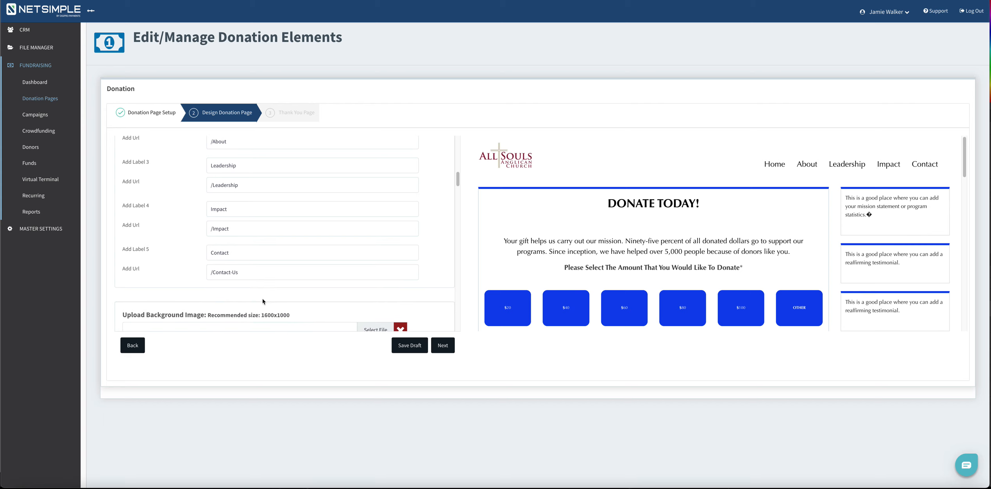
# Step: Check the recommended size for the donation page's background image
pyautogui.scroll(1, 263, 301)
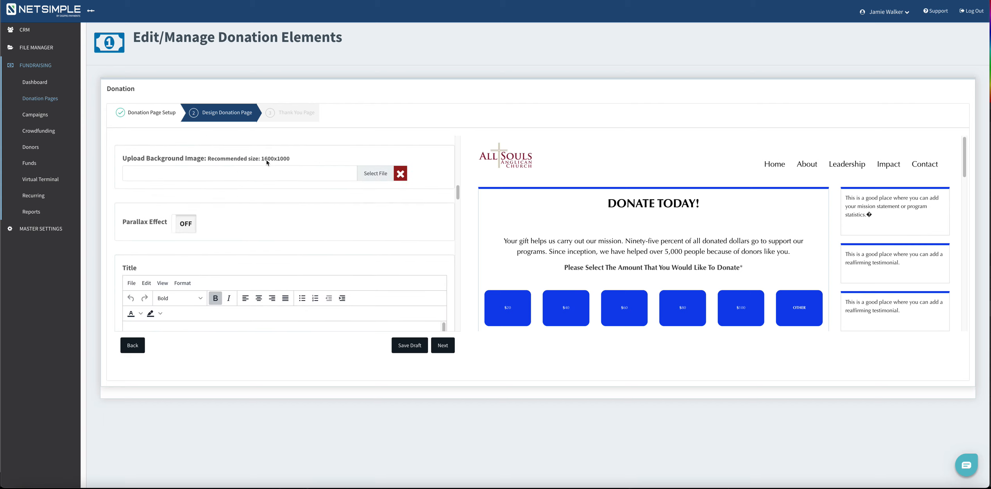
pyautogui.moveTo(261, 158); pyautogui.dragTo(277, 159)
pyautogui.click(290, 159)
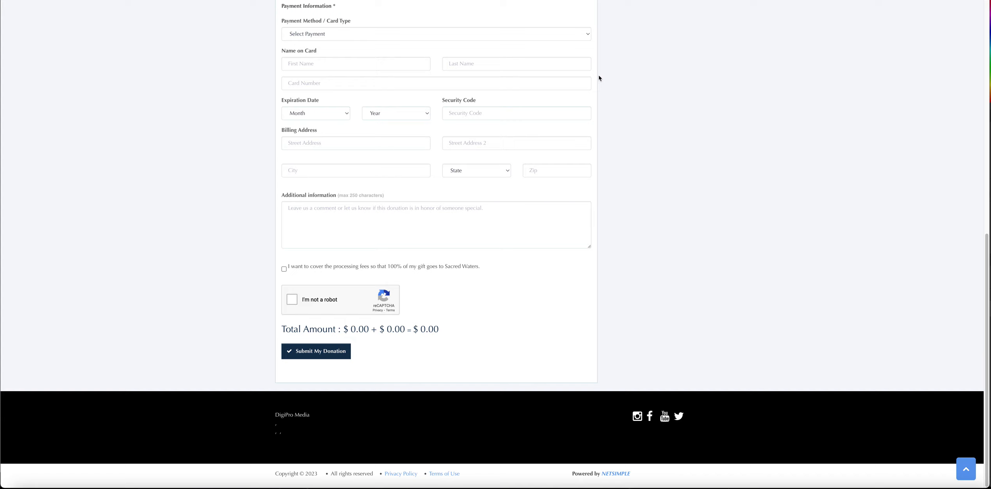
# Step: Open the Sacred Waters site's donation page with a background image and examine how the image behaves while the form scrolls
pyautogui.scroll(15, 598, 78)
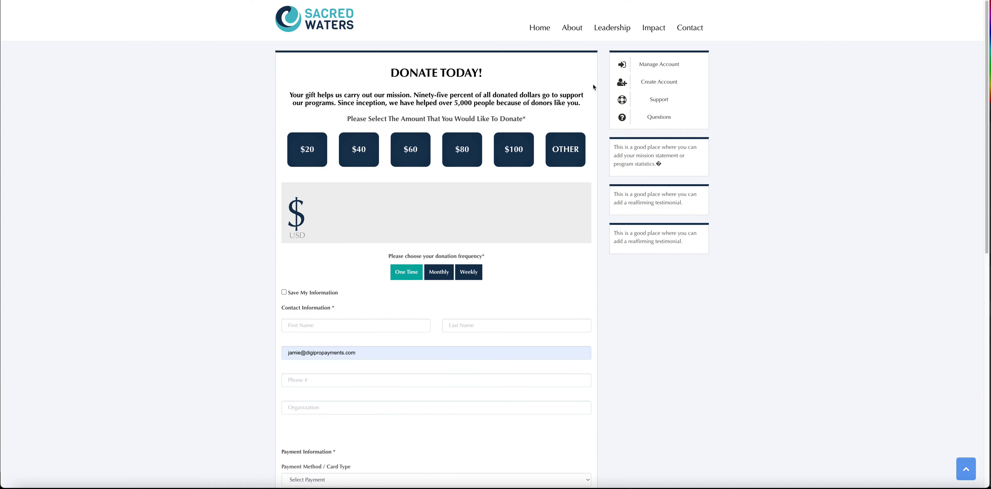
pyautogui.click(541, 29)
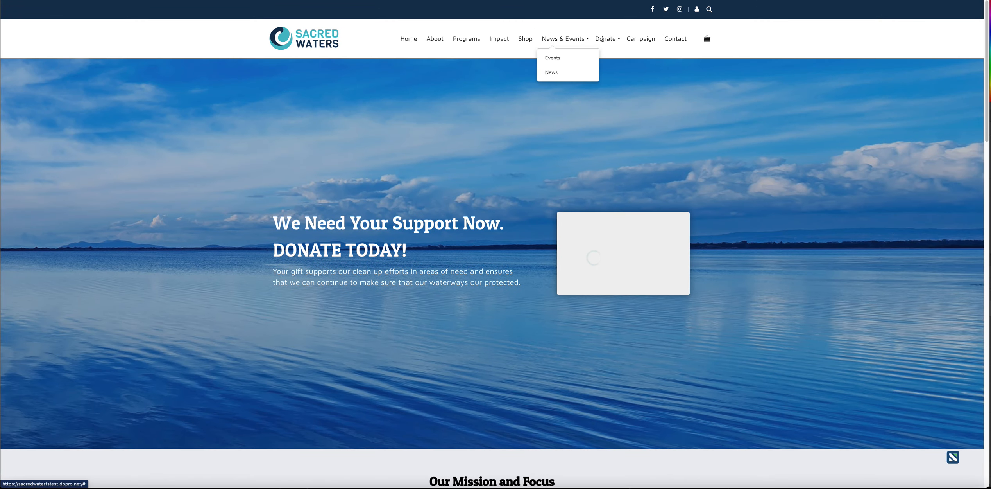
pyautogui.moveTo(605, 39)
pyautogui.click(607, 90)
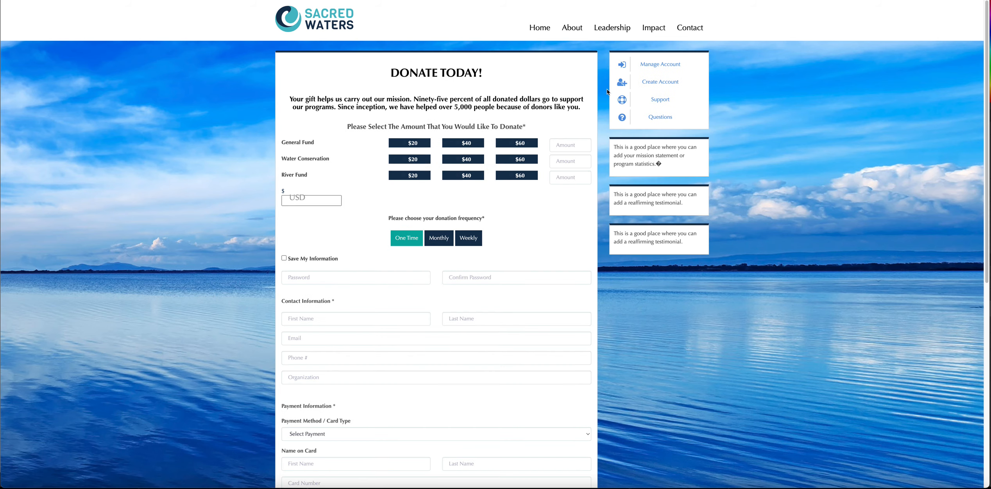
pyautogui.scroll(-10, 202, 181)
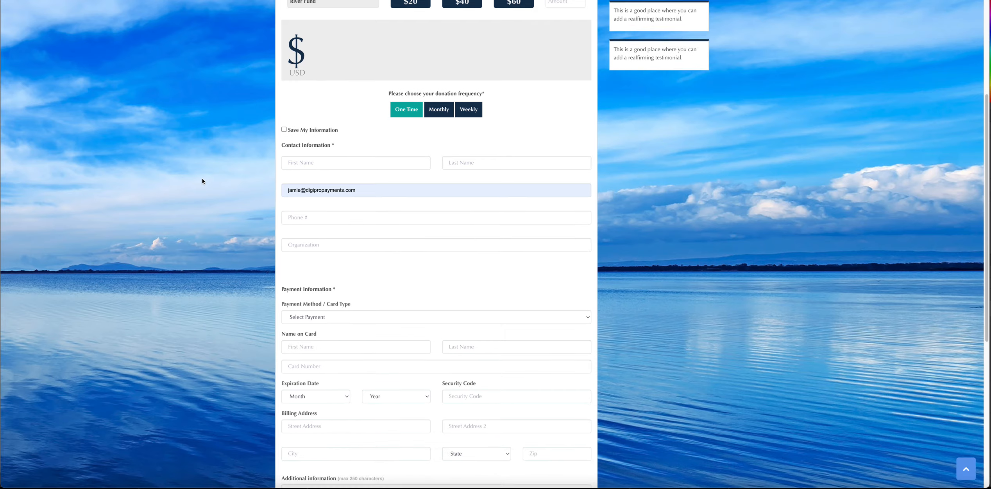
pyautogui.scroll(10, 202, 181)
pyautogui.scroll(-10, 202, 181)
pyautogui.scroll(10, 202, 182)
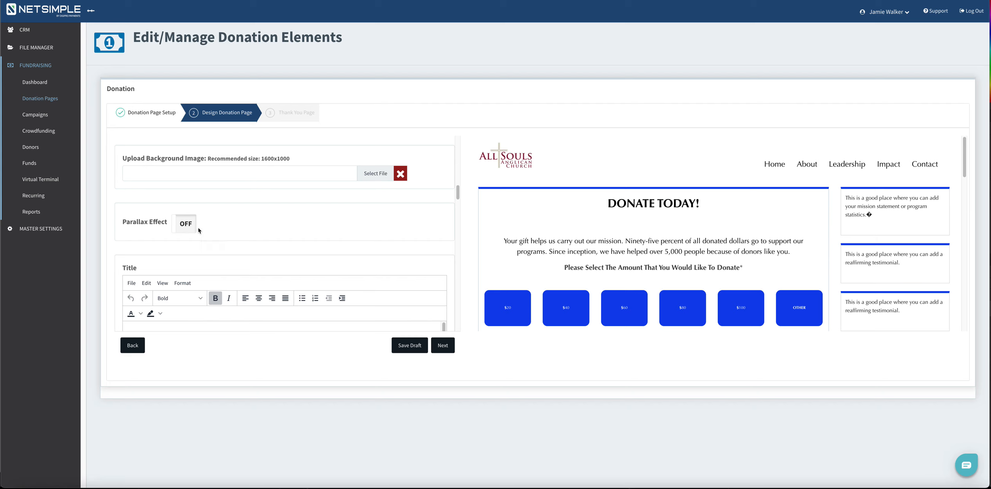
# Step: Try switching the Parallax Effect on and back off
pyautogui.click(188, 228)
pyautogui.click(188, 227)
# Step: Enlarge the Title editor and change the donation page's title to DONATE NOW!
pyautogui.scroll(-3, 196, 228)
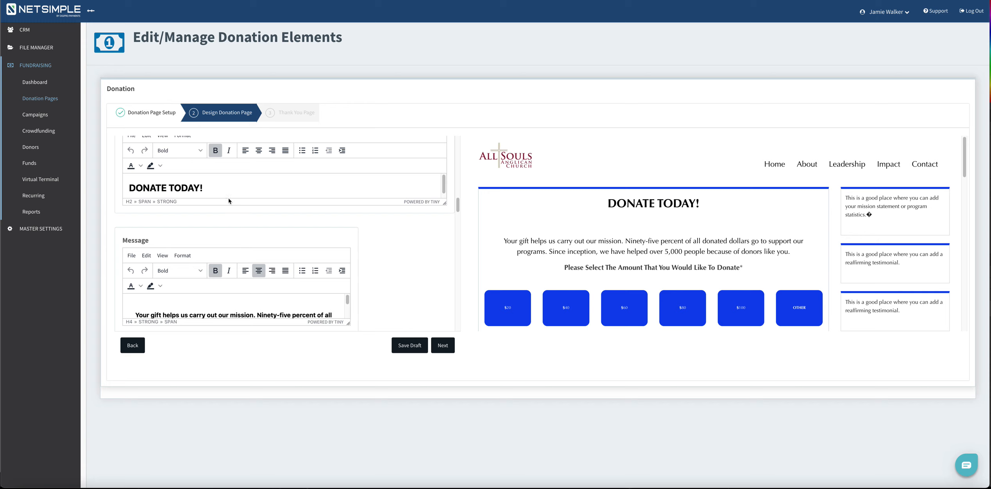
pyautogui.moveTo(444, 203); pyautogui.dragTo(445, 233)
pyautogui.click(216, 189)
pyautogui.press('Left')
pyautogui.press('BackSpace')
pyautogui.press('BackSpace')
pyautogui.press('BackSpace')
pyautogui.press('BackSpace')
pyautogui.press('BackSpace')
pyautogui.write('NOW')
# Step: Enlarge the Message editor so that the whole donation message fits in it
pyautogui.scroll(-2, 235, 211)
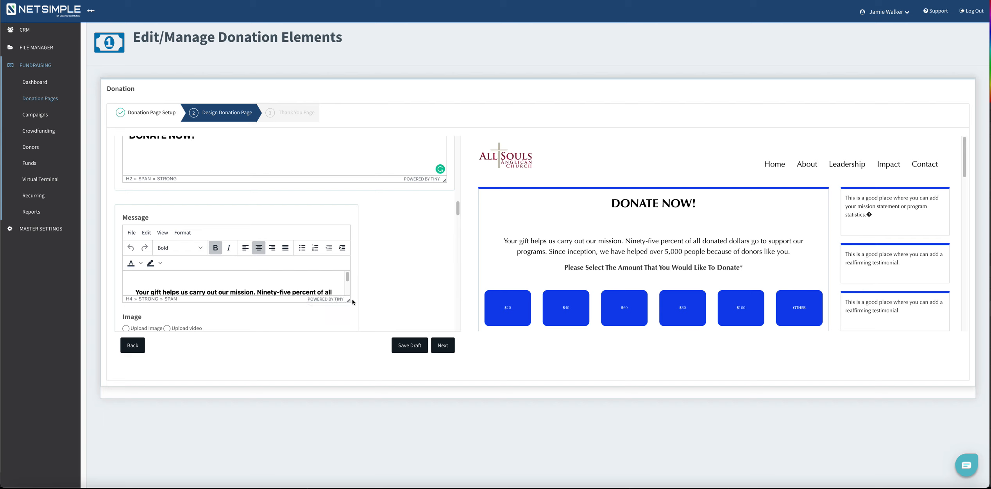
pyautogui.moveTo(348, 305); pyautogui.dragTo(348, 341)
pyautogui.scroll(-5, 346, 299)
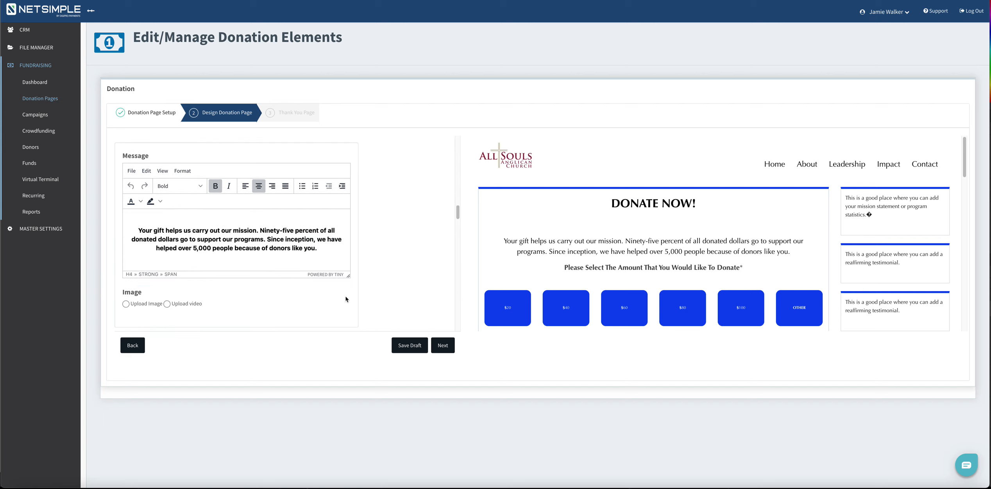
# Step: Change the first suggested donation value to 25
pyautogui.click(160, 193)
pyautogui.press('BackSpace')
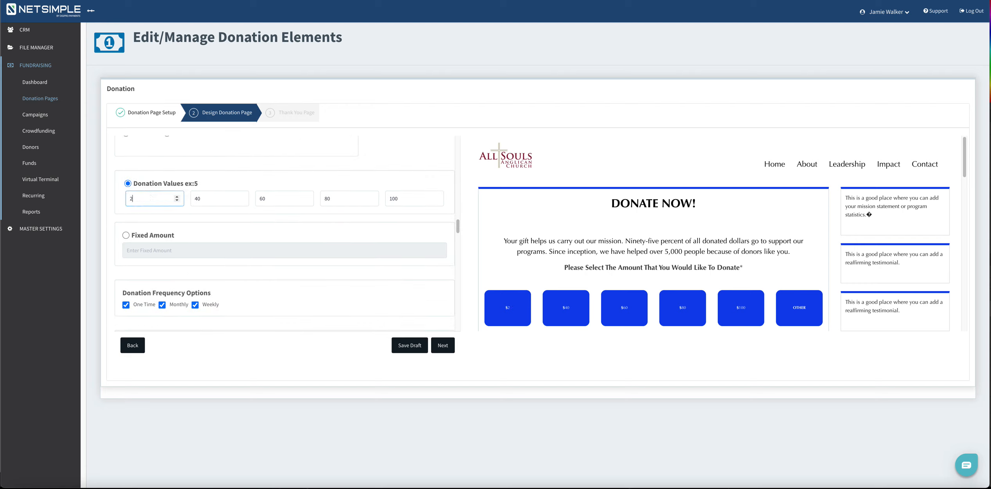
pyautogui.click(206, 184)
pyautogui.scroll(-1, 363, 267)
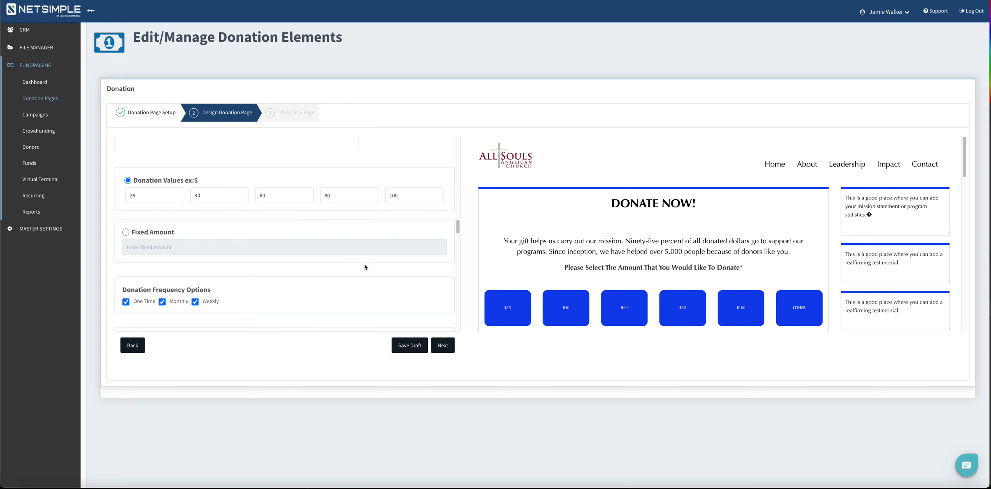
# Step: Try a fixed donation amount of 1000 and switch back to the suggested donation values
pyautogui.click(127, 232)
pyautogui.scroll(-2, 413, 269)
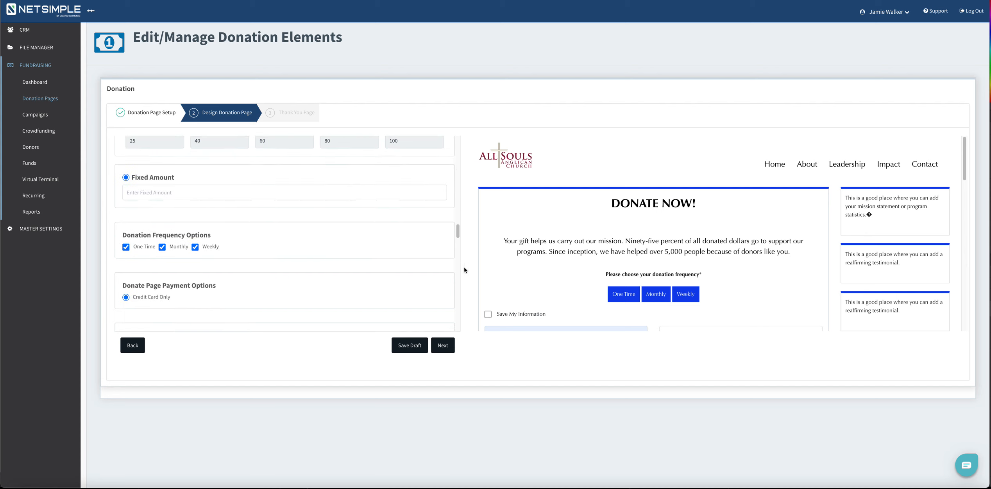
pyautogui.scroll(-1, 465, 267)
pyautogui.click(151, 193)
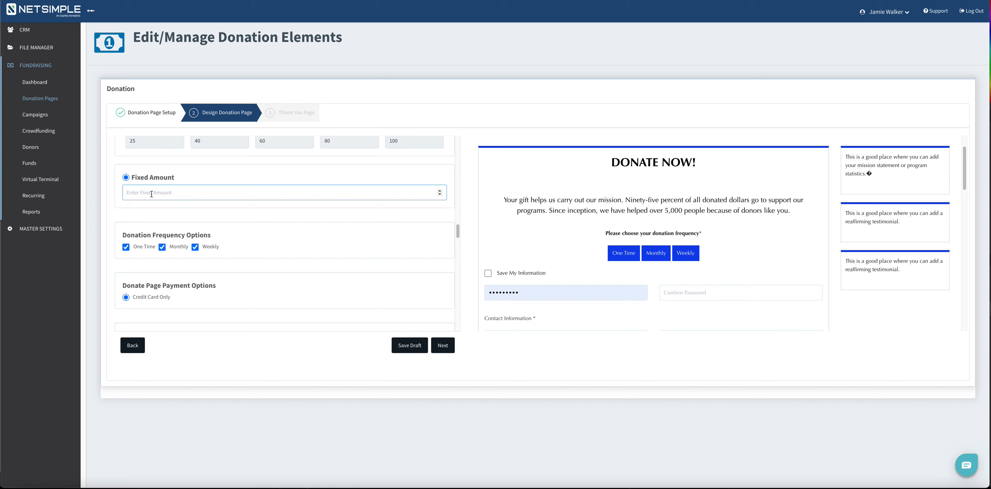
pyautogui.write('1000')
pyautogui.scroll(2, 129, 186)
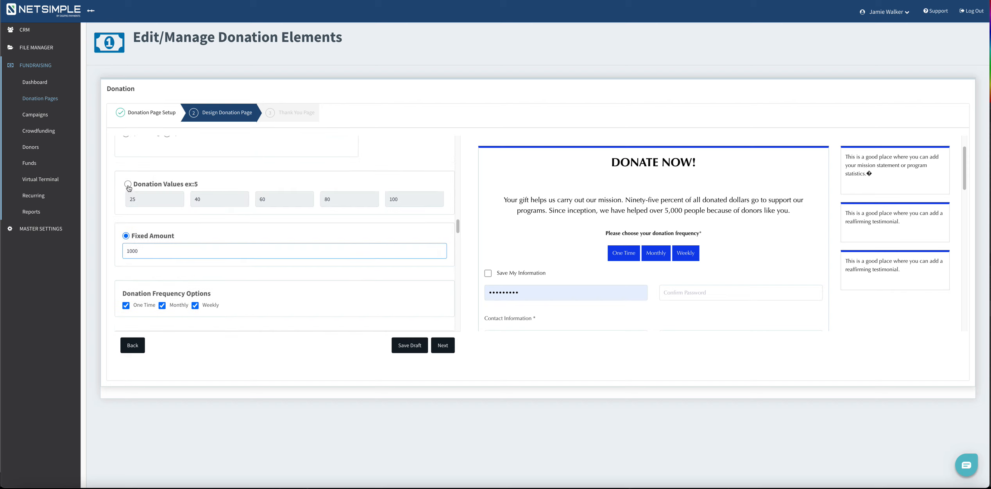
pyautogui.click(128, 184)
# Step: Disable the One Time donation frequency, keeping Monthly and Weekly enabled
pyautogui.scroll(-3, 189, 242)
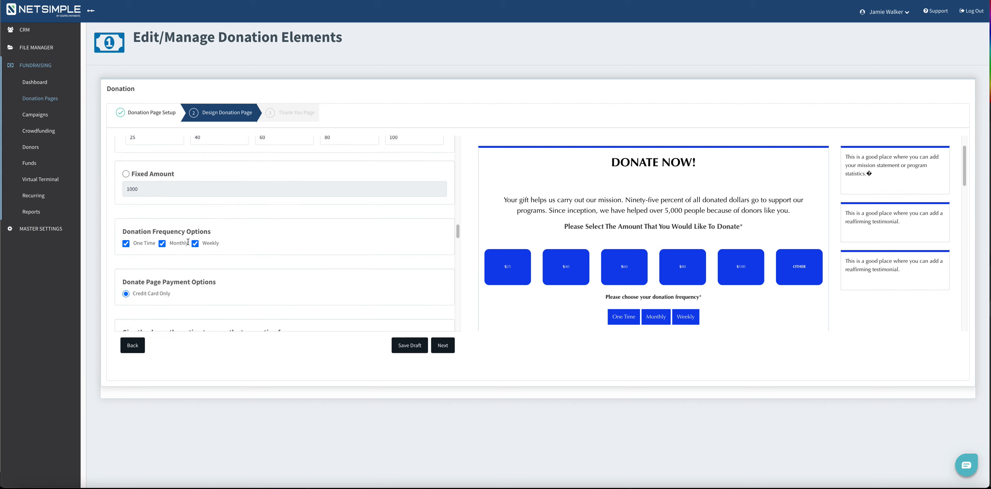
pyautogui.click(125, 243)
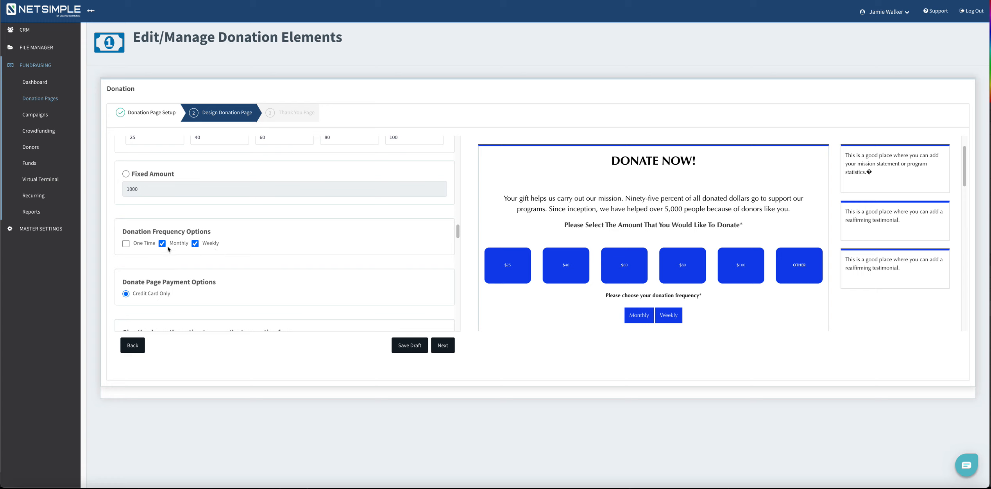
# Step: Review the donation page's payment options and transaction fee settings
pyautogui.scroll(-3, 250, 262)
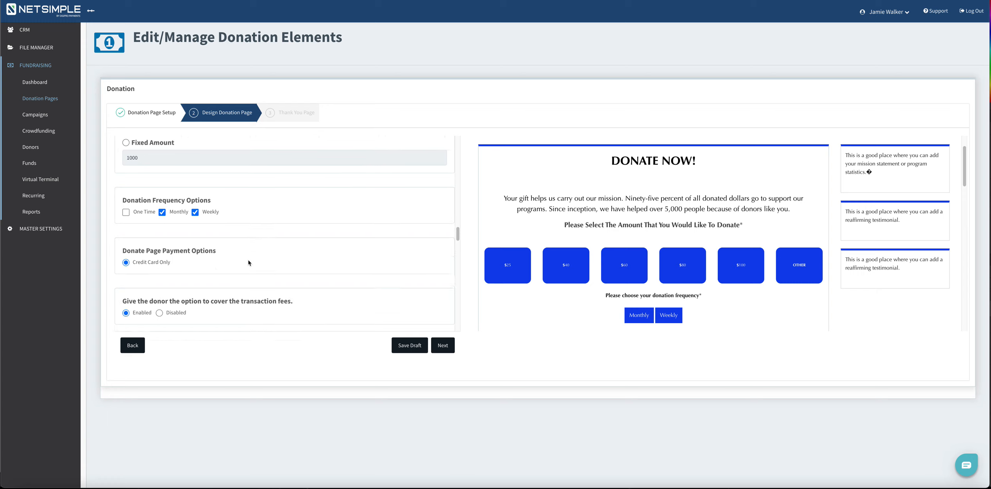
pyautogui.scroll(-1, 155, 242)
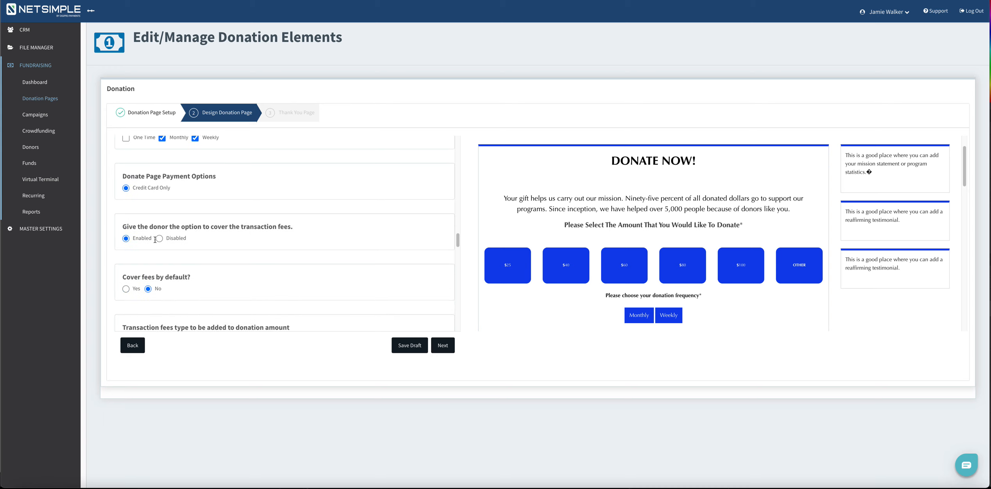
pyautogui.scroll(-2, 149, 241)
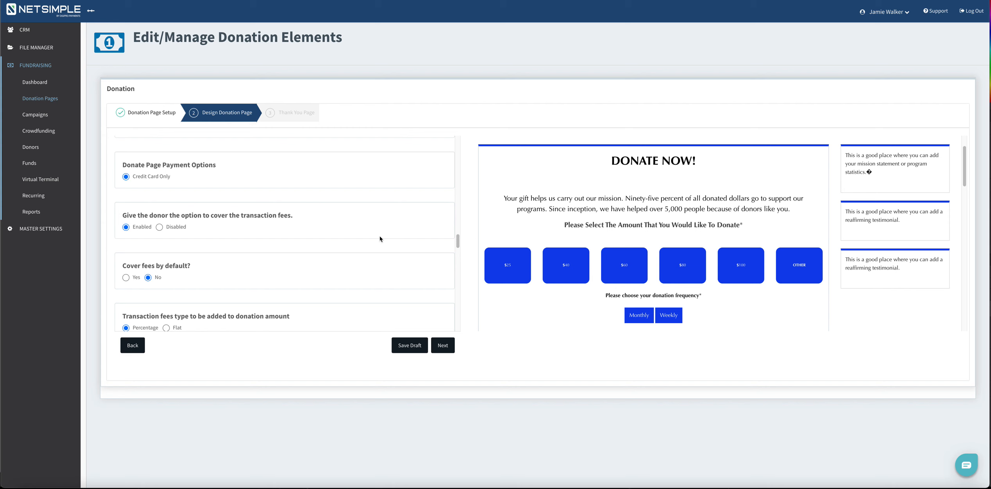
# Step: Try disabling the donor's option to cover the transaction fees and set it back to Enabled
pyautogui.scroll(-3, 538, 249)
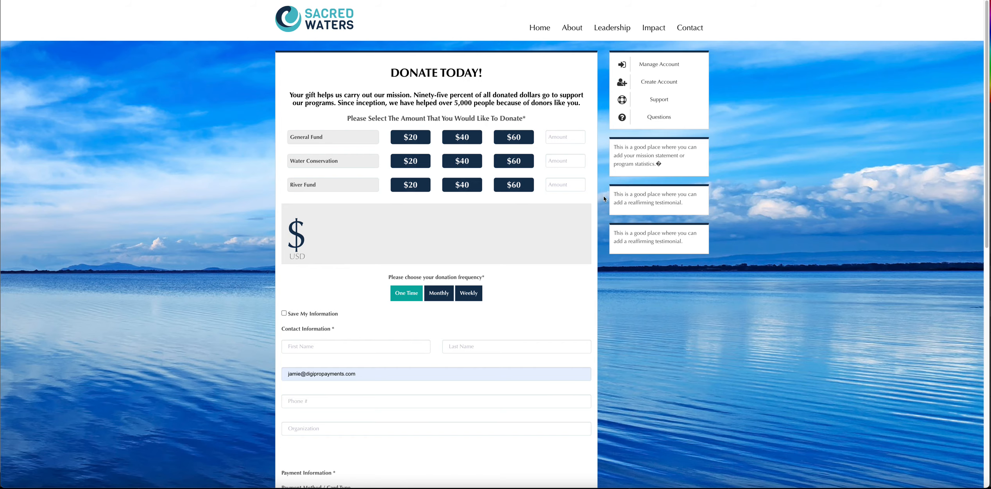
pyautogui.scroll(-12, 470, 218)
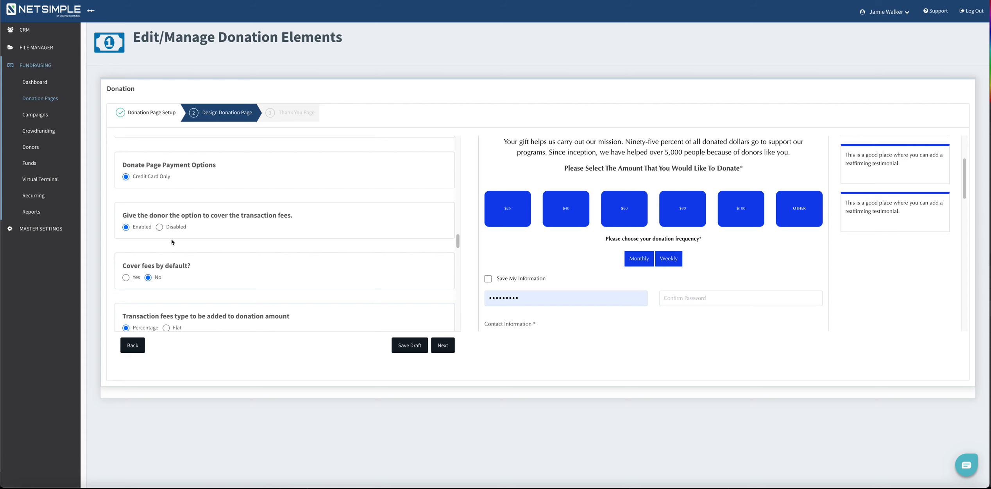
pyautogui.click(160, 228)
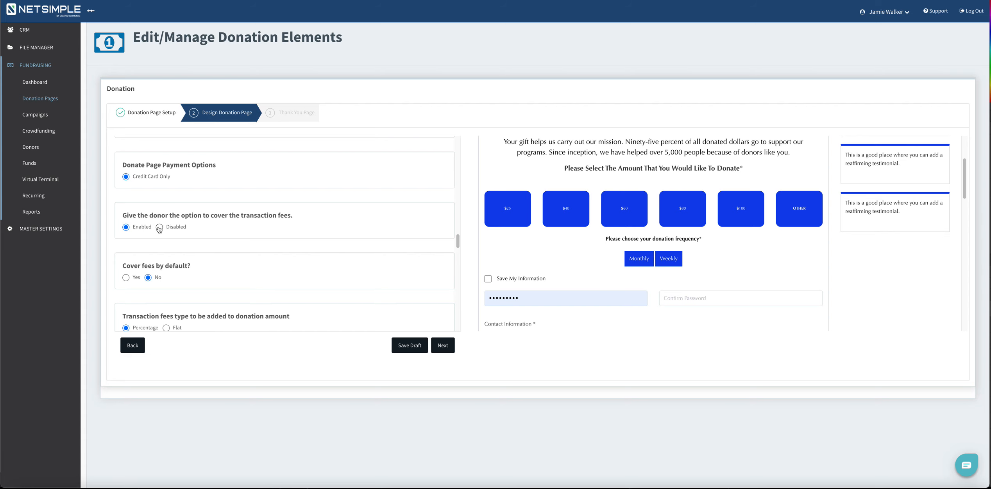
pyautogui.click(126, 227)
# Step: Test the processing-fee checkbox on the live donation page against the Cover fees by default setting
pyautogui.scroll(-3, 153, 256)
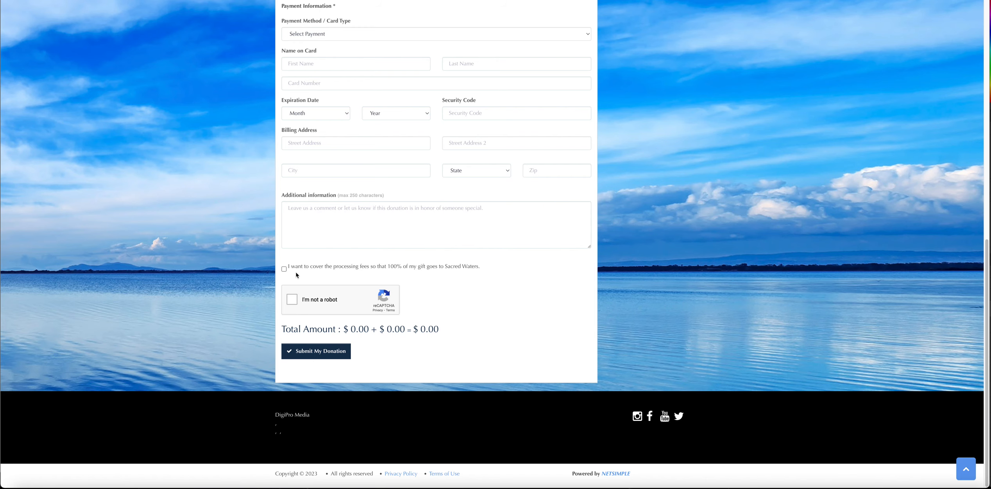
pyautogui.click(284, 268)
pyautogui.click(284, 269)
pyautogui.hotkey('ctrl', 'shift', 'Tab')
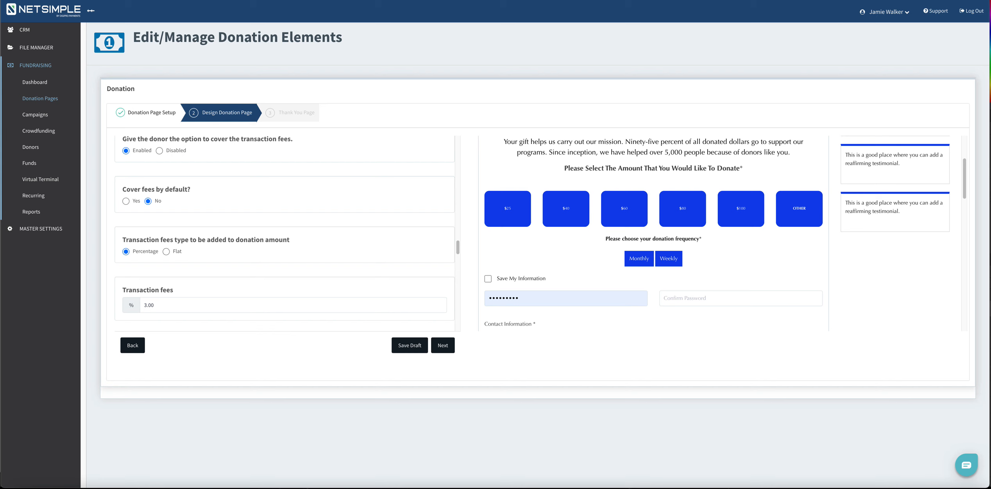
pyautogui.hotkey('ctrl', 'Tab')
pyautogui.click(284, 269)
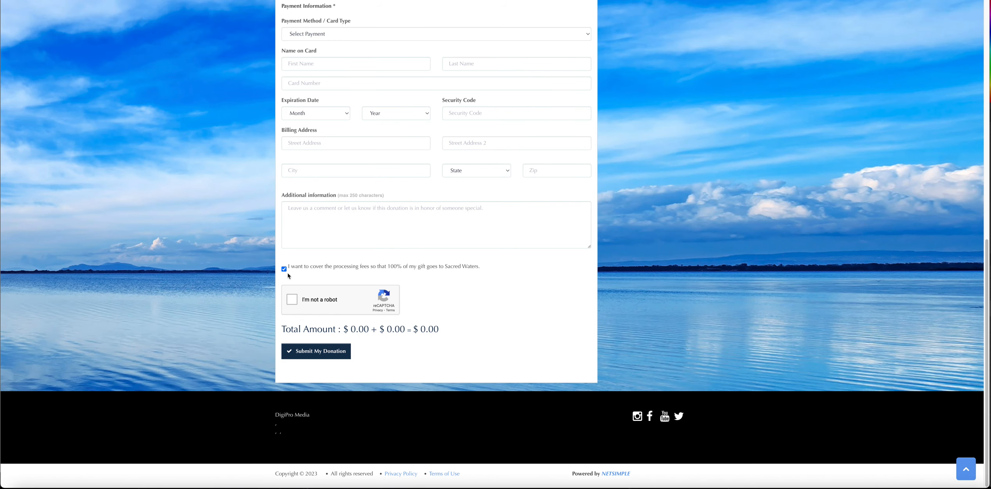
pyautogui.hotkey('ctrl', 'shift', 'Tab')
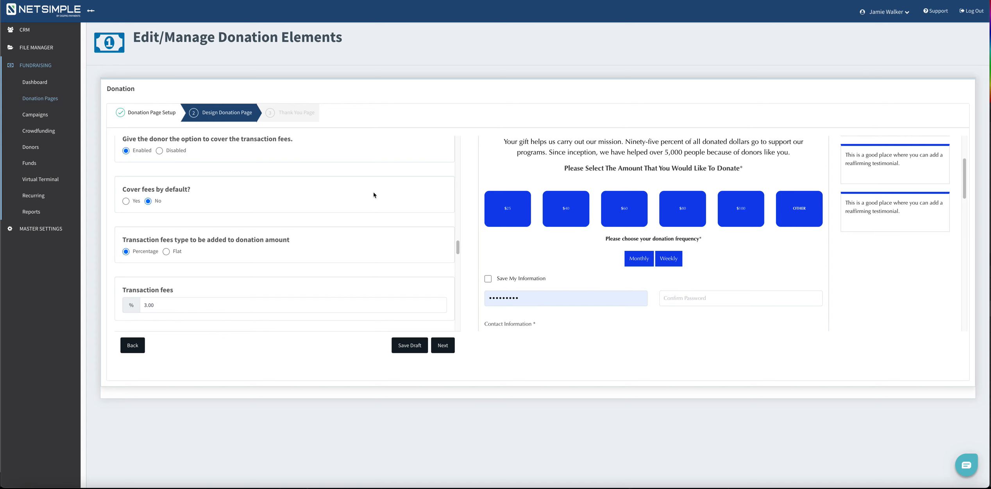
# Step: Examine the transaction fee, cover-fees appeal, footer, social link and right sidebar settings, comparing them with the live donation page
pyautogui.scroll(-3, 279, 236)
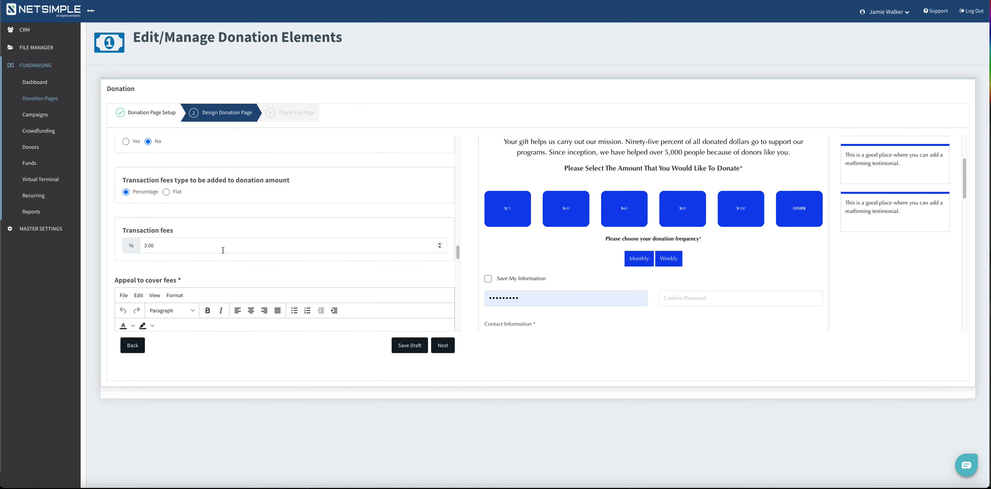
pyautogui.click(149, 246)
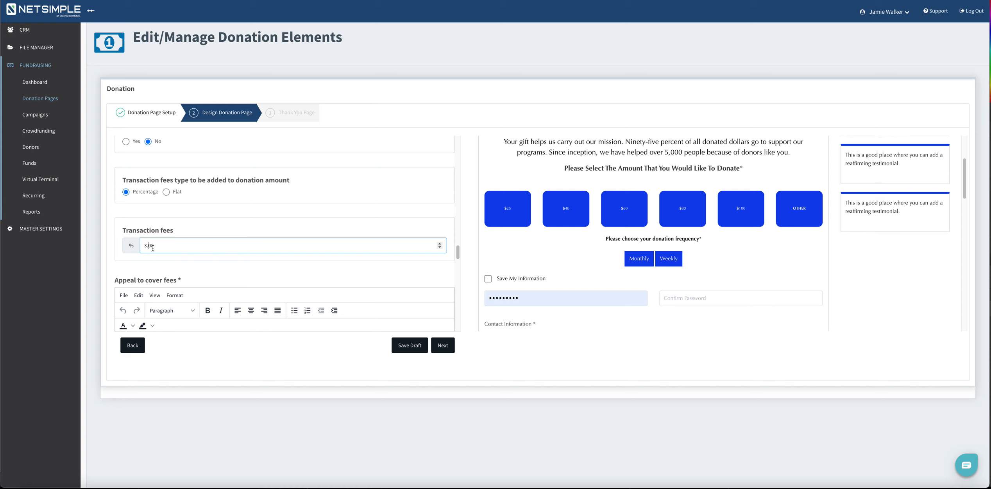
pyautogui.scroll(-5, 219, 232)
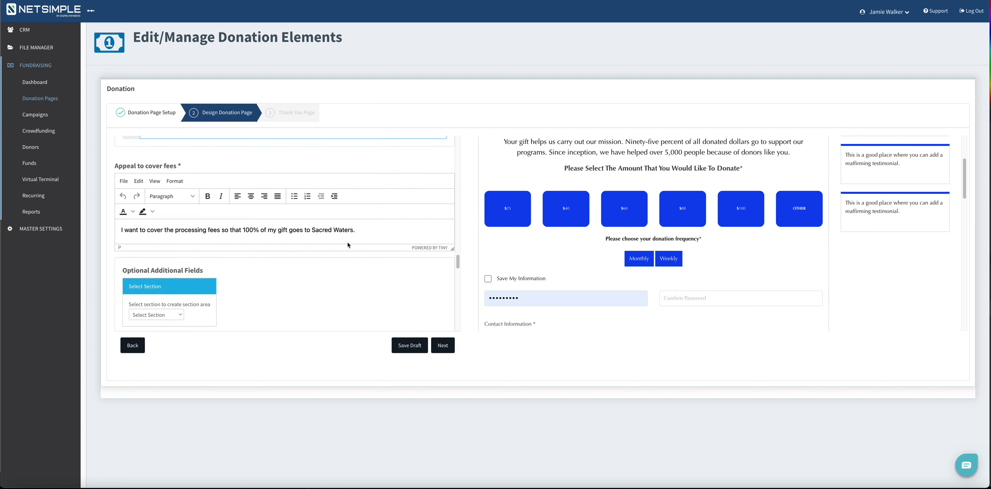
pyautogui.scroll(-5, 224, 242)
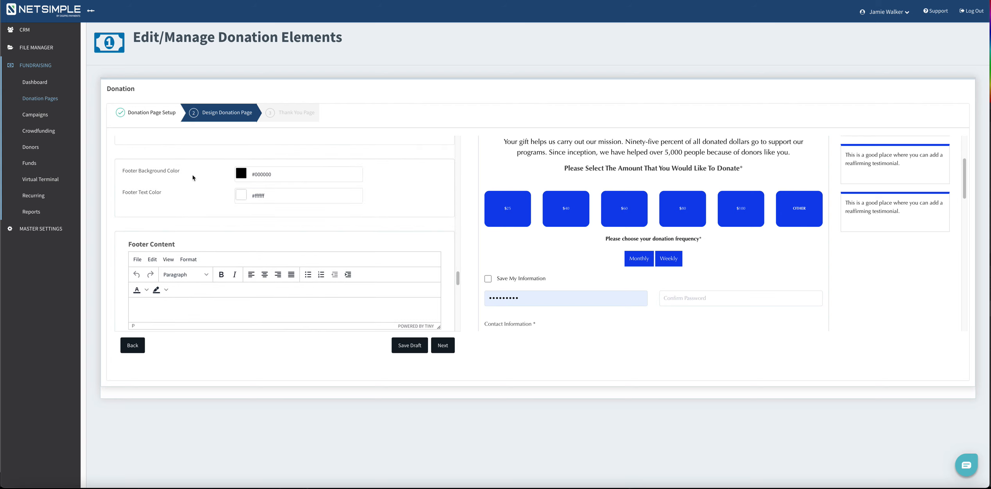
pyautogui.scroll(-10, 540, 236)
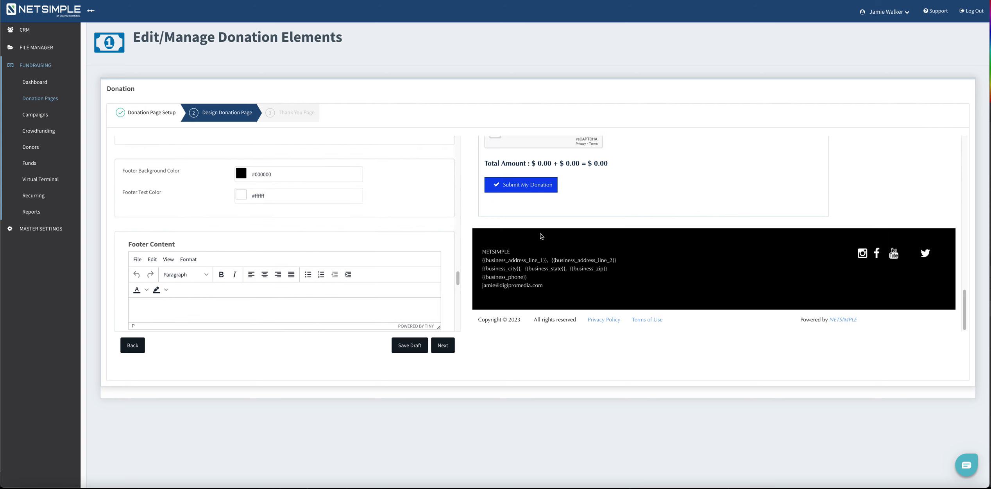
pyautogui.scroll(-2, 328, 279)
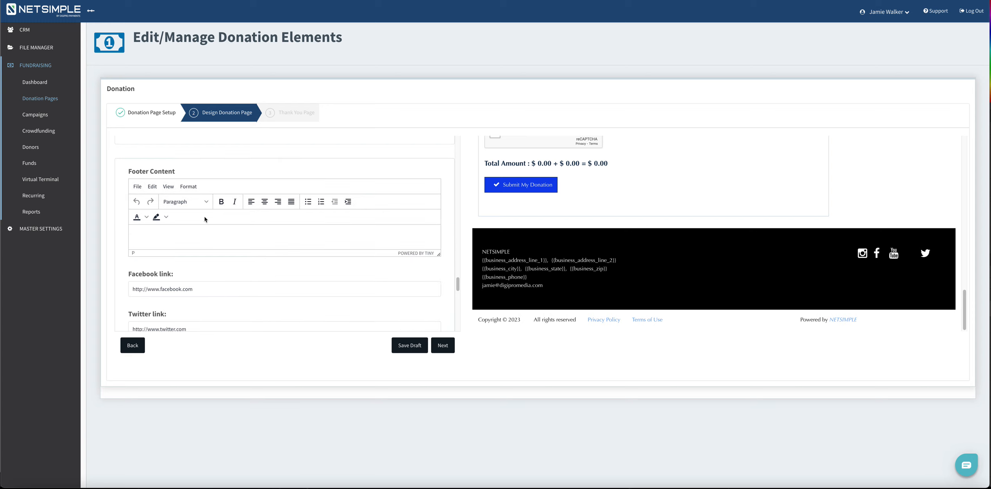
pyautogui.scroll(-4, 195, 246)
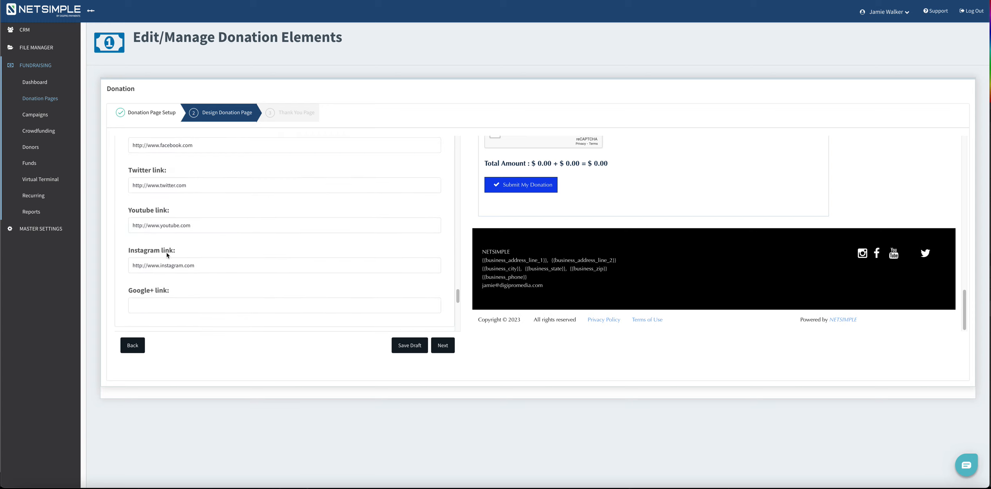
pyautogui.scroll(-8, 167, 256)
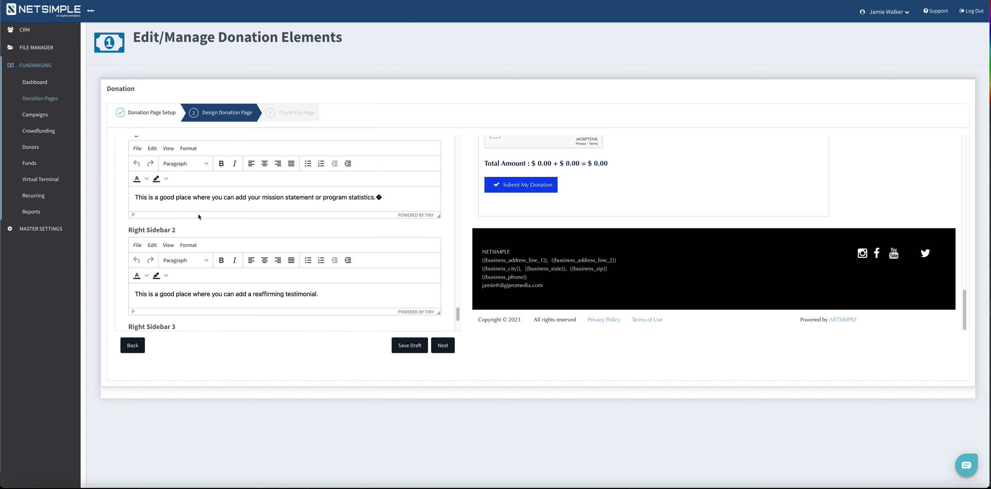
pyautogui.scroll(2, 196, 210)
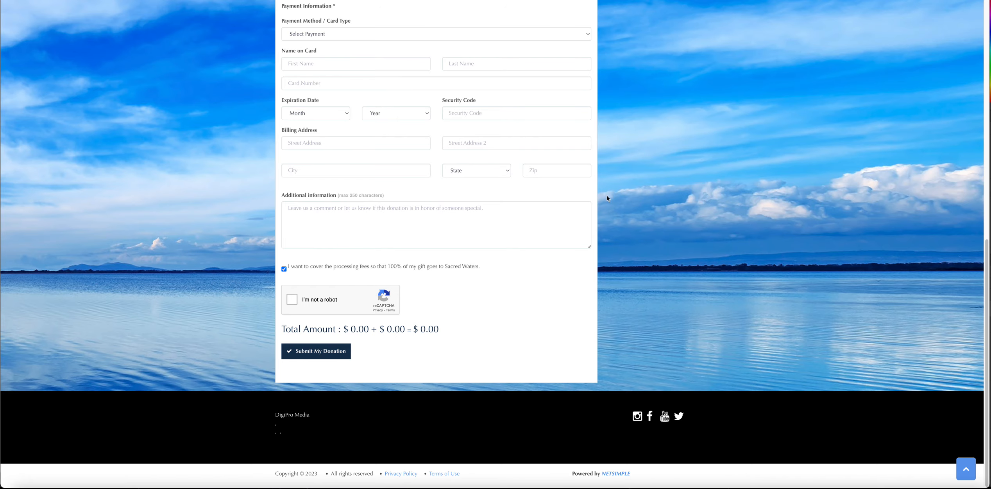
pyautogui.scroll(15, 607, 195)
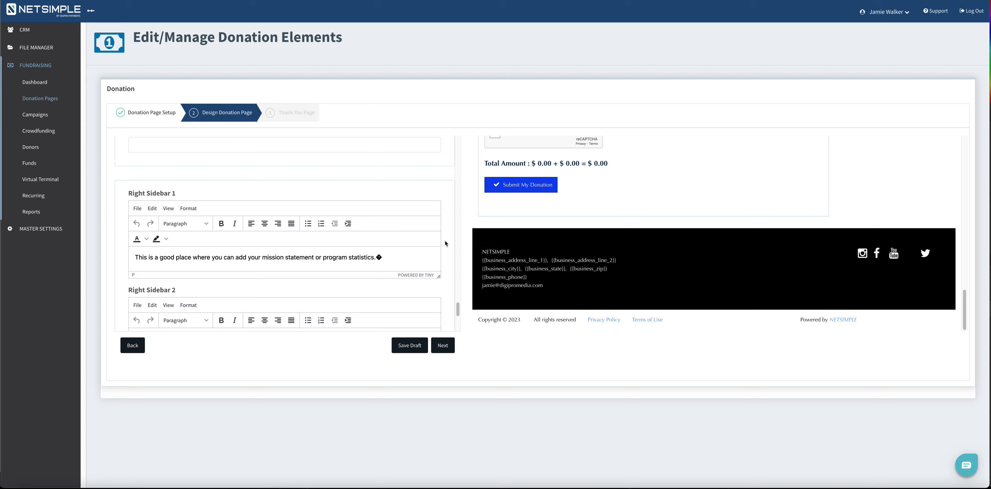
pyautogui.scroll(-2, 446, 242)
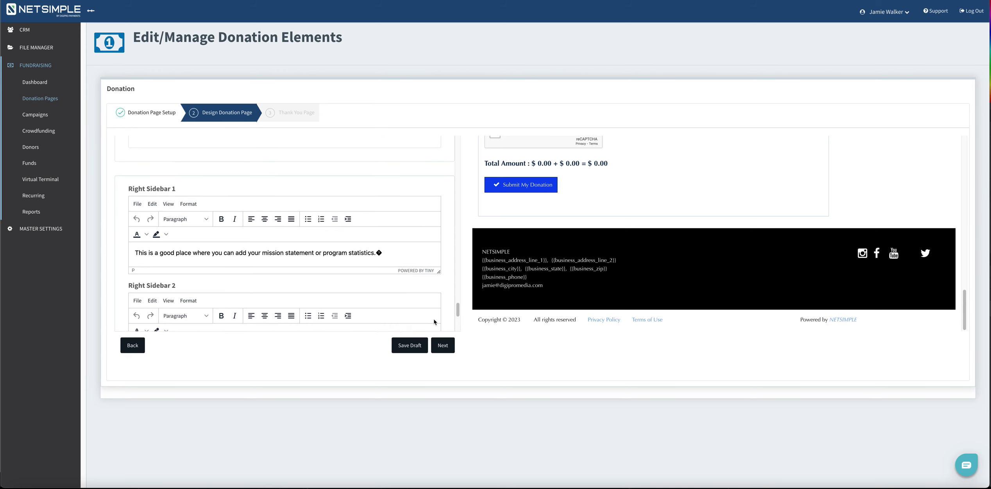
# Step: Save the donation page design as a draft and continue to the Thank You Page setup
pyautogui.click(417, 347)
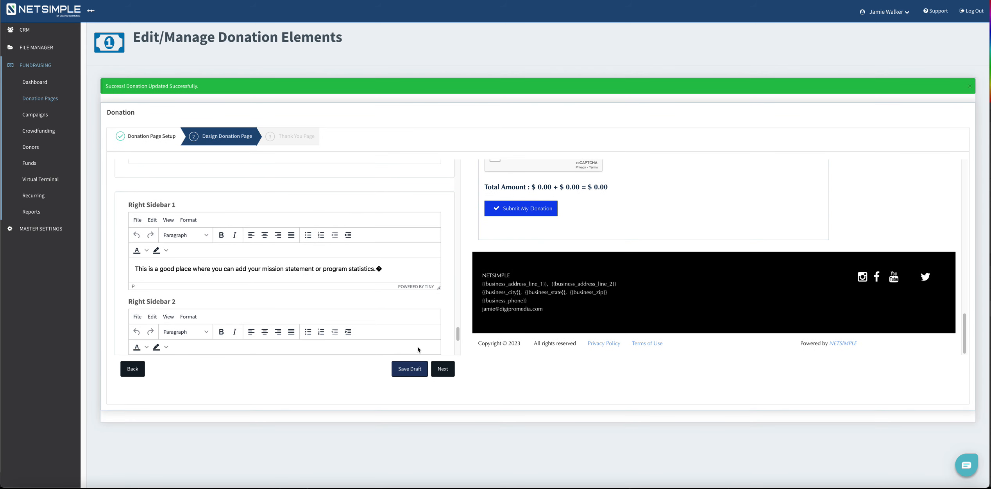
pyautogui.click(444, 371)
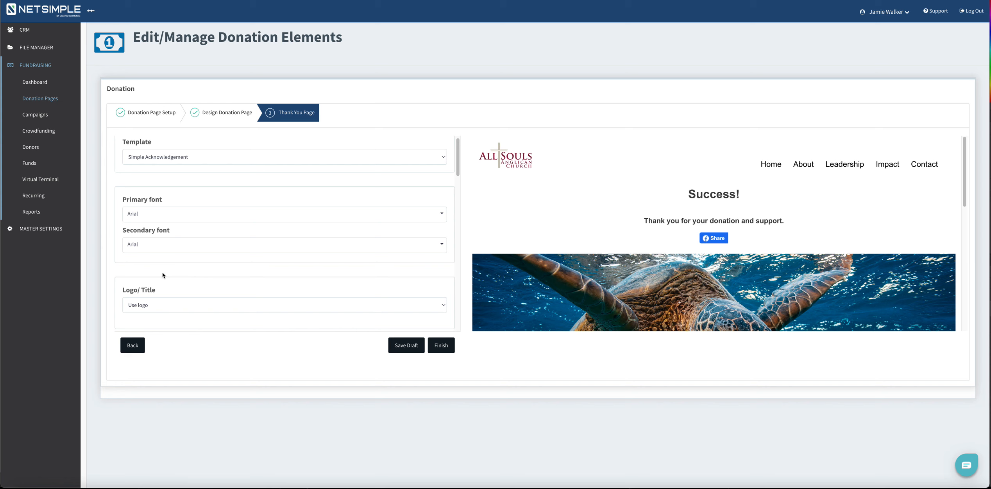
# Step: Examine the Thank You Page's font, logo and image settings and its preview through to the message text
pyautogui.scroll(-2, 164, 276)
pyautogui.scroll(-1, 172, 270)
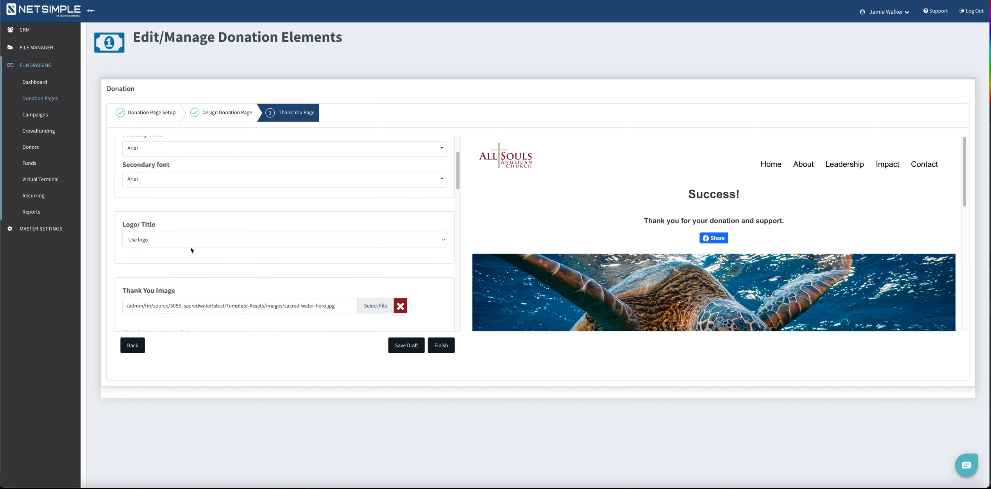
pyautogui.scroll(-4, 193, 252)
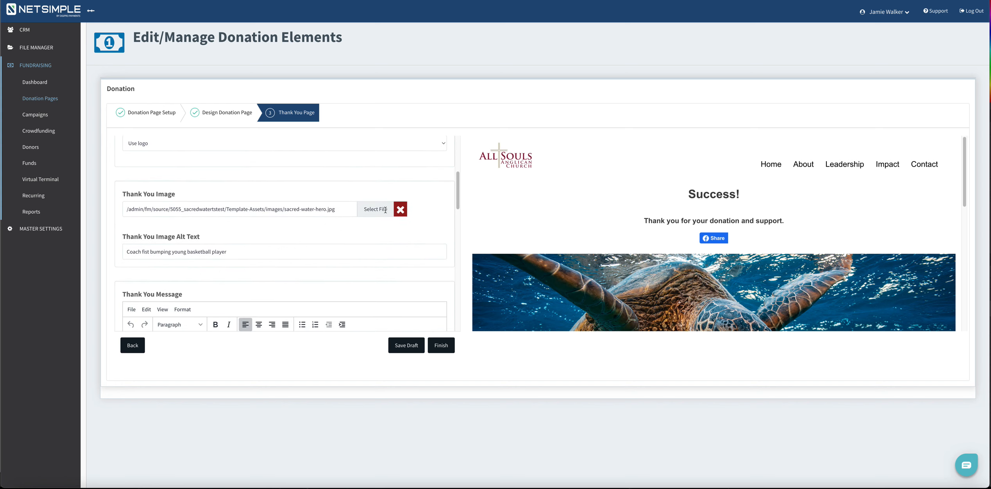
pyautogui.scroll(-5, 656, 245)
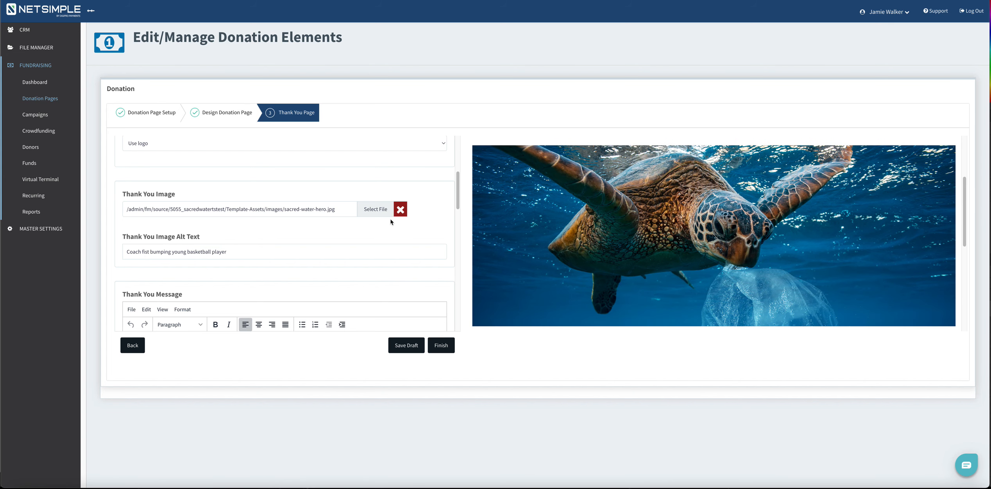
pyautogui.scroll(-5, 641, 227)
pyautogui.scroll(-2, 641, 227)
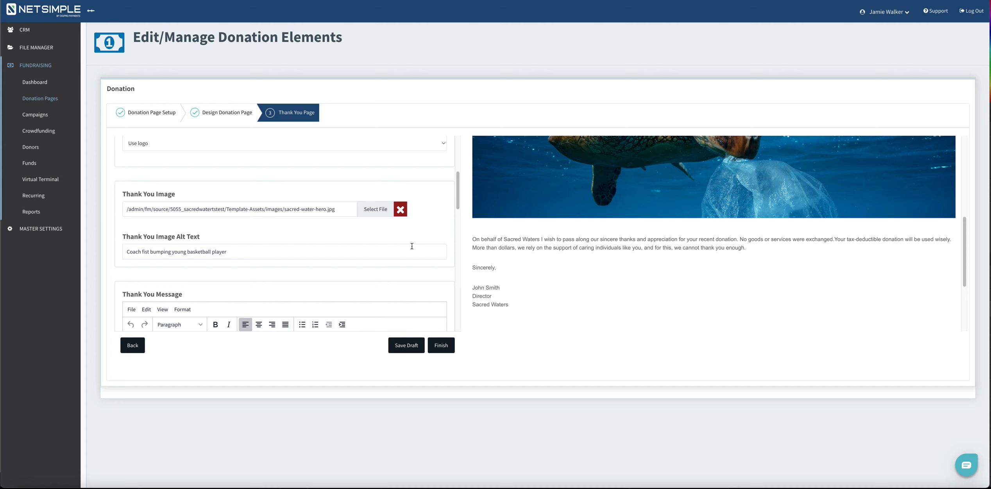
# Step: Enlarge the Thank You Message editor and compare its text with the donation receipt in the mail app
pyautogui.scroll(-5, 410, 245)
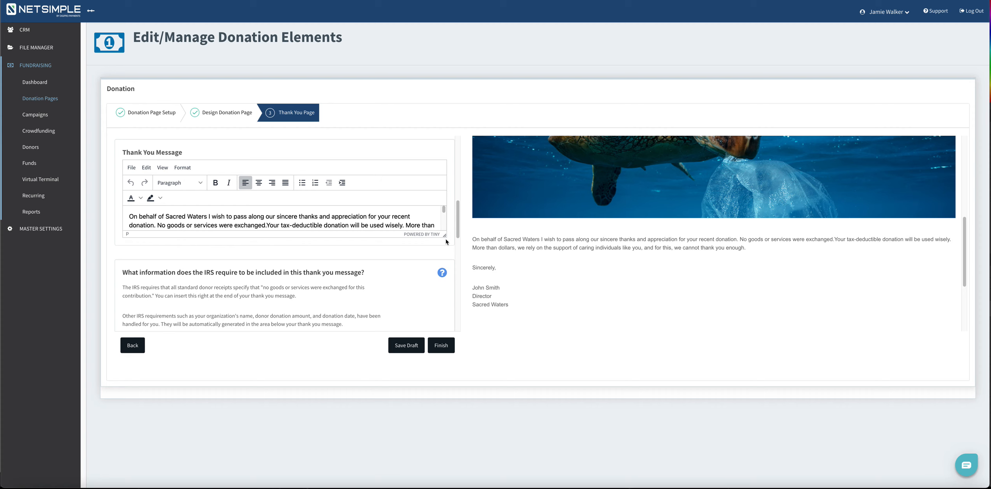
pyautogui.moveTo(445, 235); pyautogui.dragTo(445, 277)
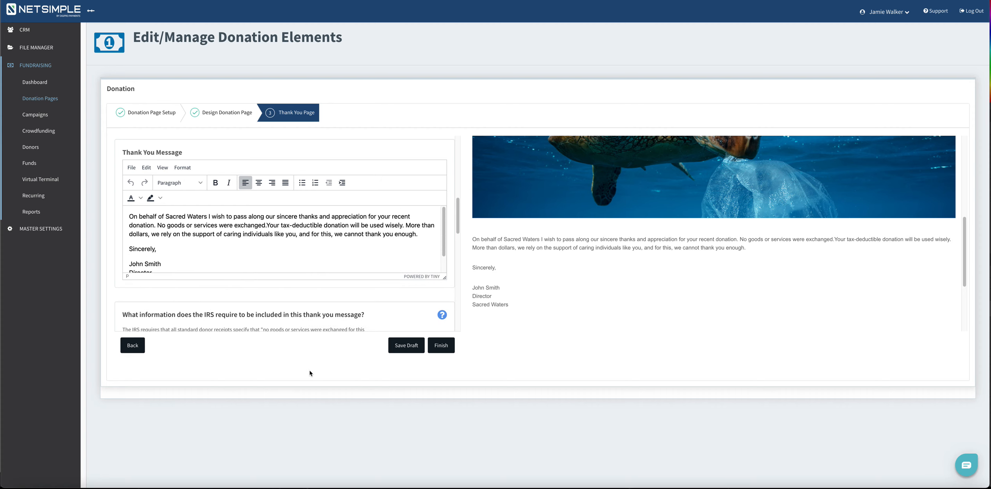
pyautogui.click(34, 488)
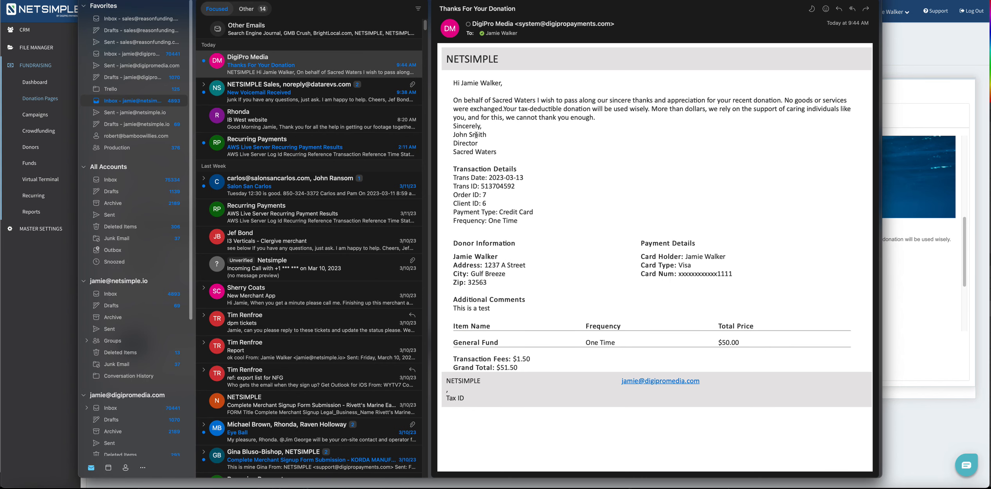
pyautogui.click(926, 99)
# Step: Check the IRS note and Signature Line, finish the donation page setup and open the Default Donate Page's public URL
pyautogui.scroll(-6, 462, 216)
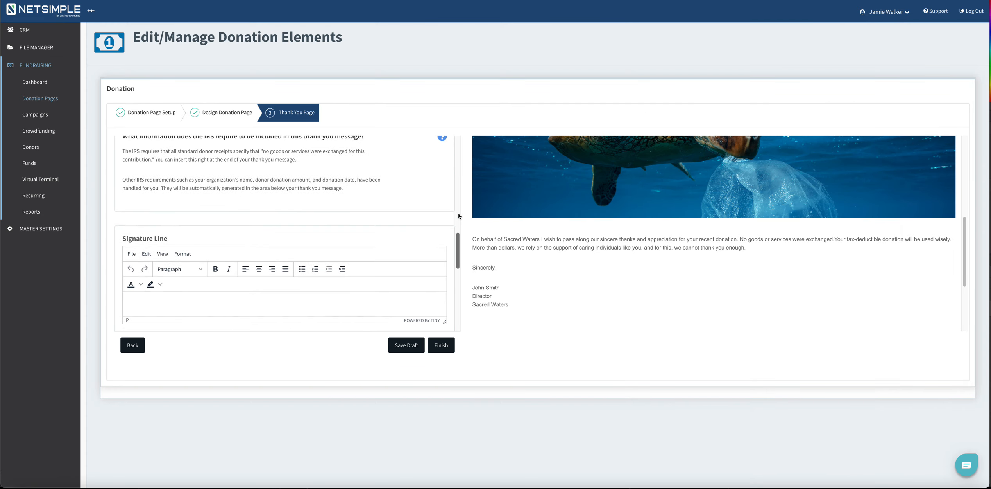
pyautogui.click(446, 350)
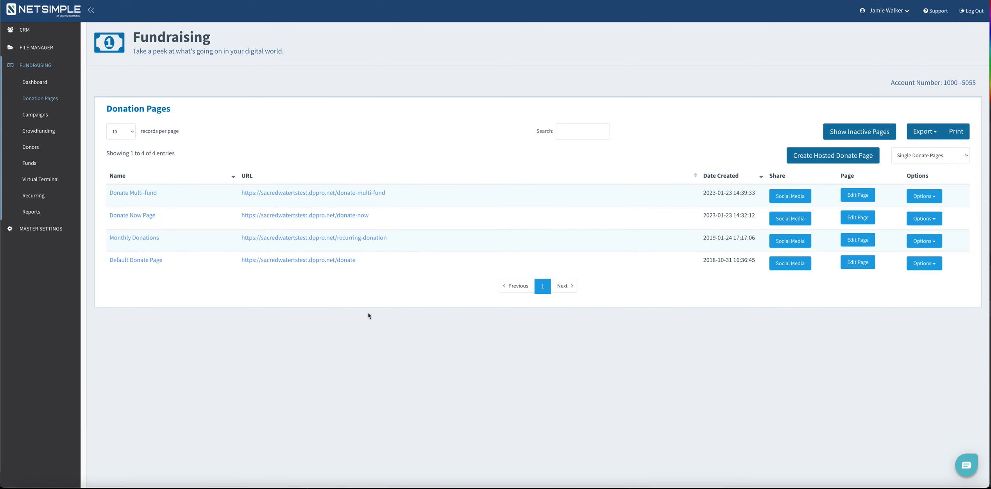
pyautogui.click(338, 262)
# Step: Clone the Default Donate Page and open the clone for editing
pyautogui.click(932, 267)
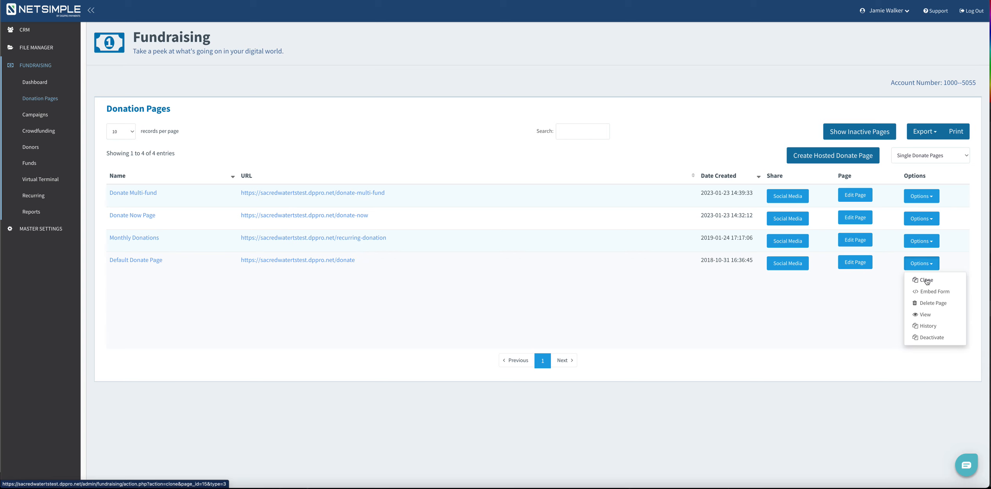
pyautogui.click(927, 280)
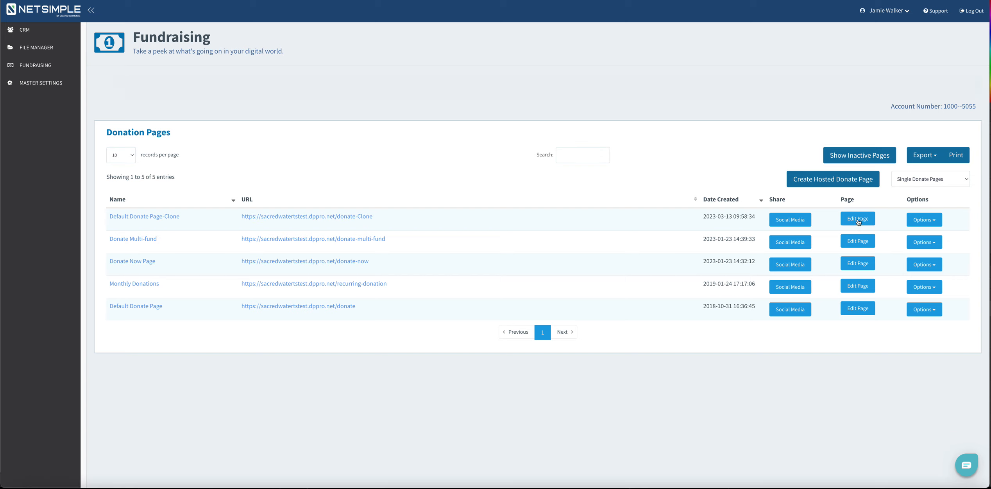
pyautogui.click(858, 195)
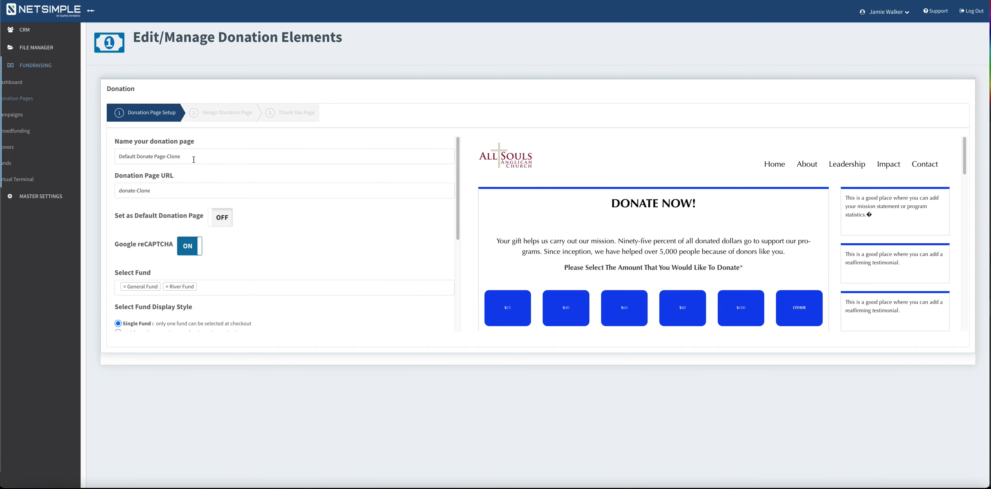
# Step: Rename the cloned donation page as "Default Donate Page March 2023"
pyautogui.click(167, 157)
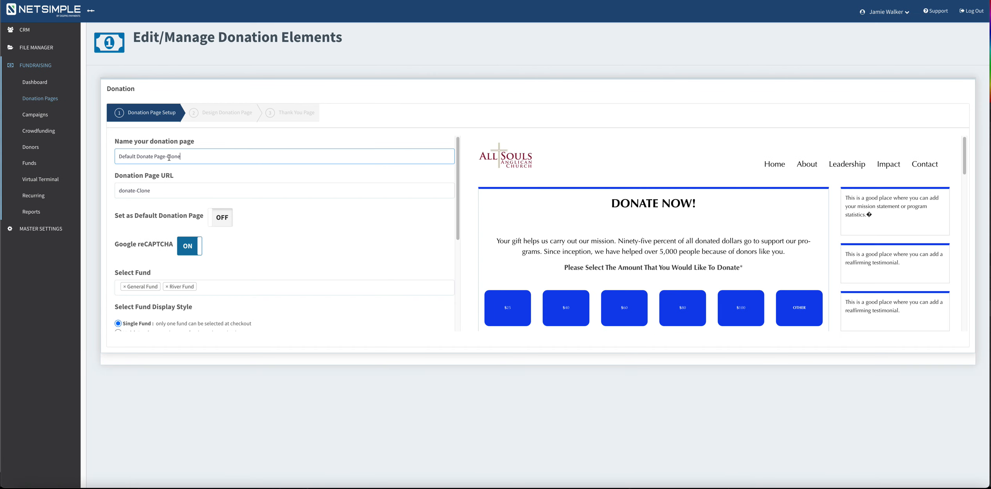
pyautogui.moveTo(167, 156); pyautogui.dragTo(197, 157)
pyautogui.press('BackSpace')
pyautogui.write('M')
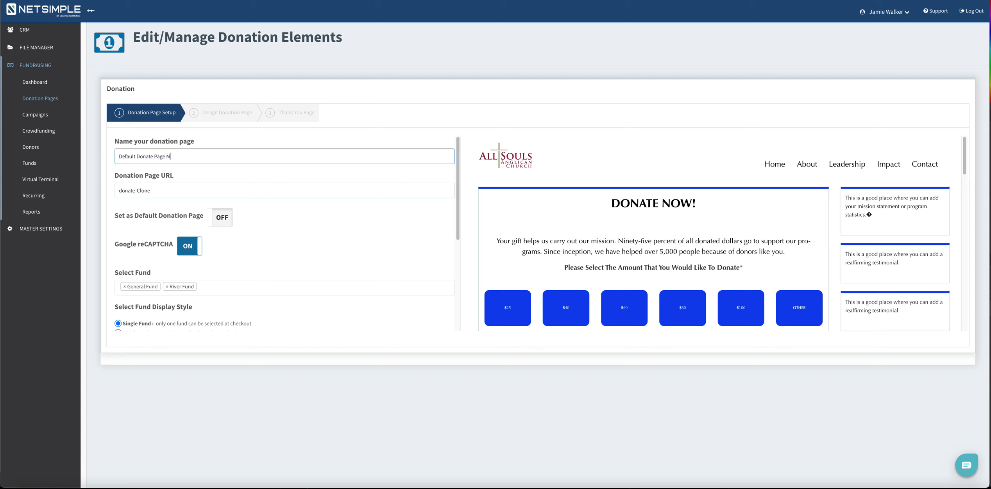
pyautogui.write('arch 2023')
# Step: Set the cloned page's donation URL to donate-march-campaign, submit the page setup and return to the donation pages list
pyautogui.click(150, 191)
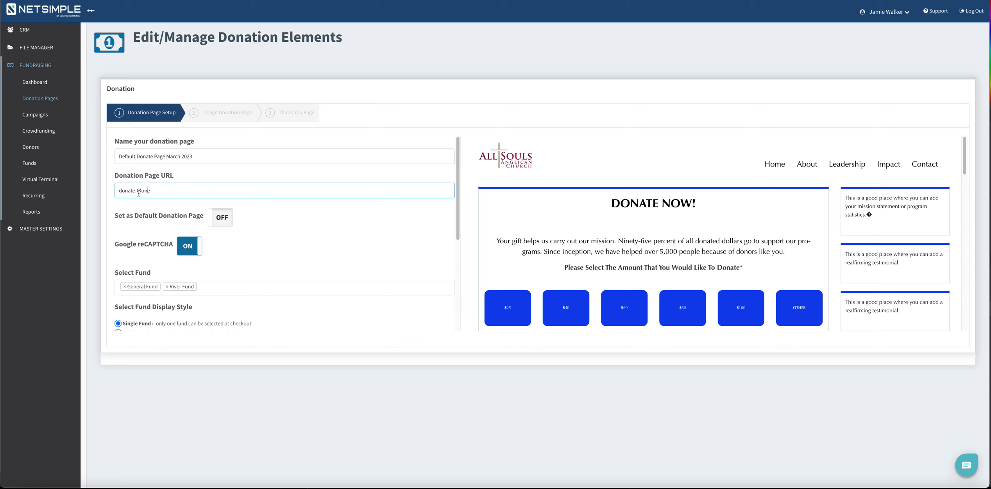
pyautogui.doubleClick(141, 191)
pyautogui.write('new')
pyautogui.press('BackSpace')
pyautogui.write('march-campaig')
pyautogui.scroll(-5, 388, 202)
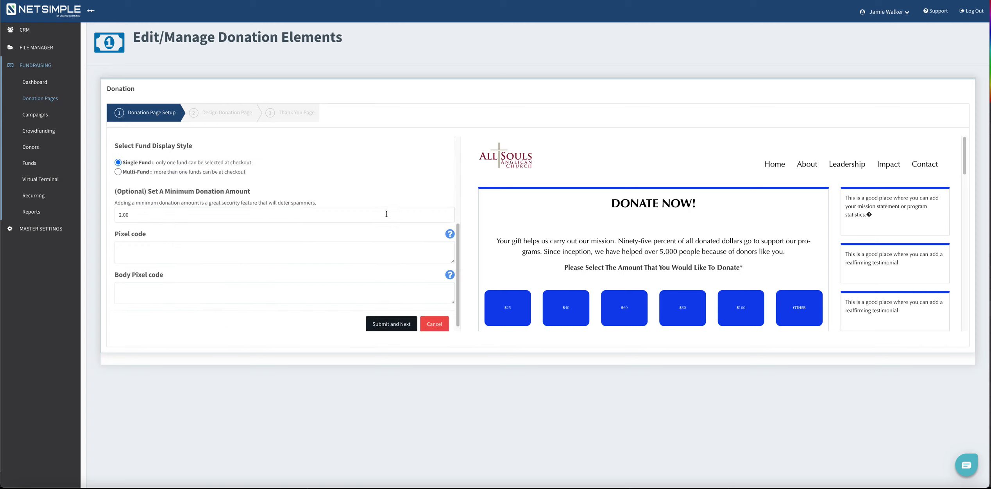
pyautogui.click(387, 318)
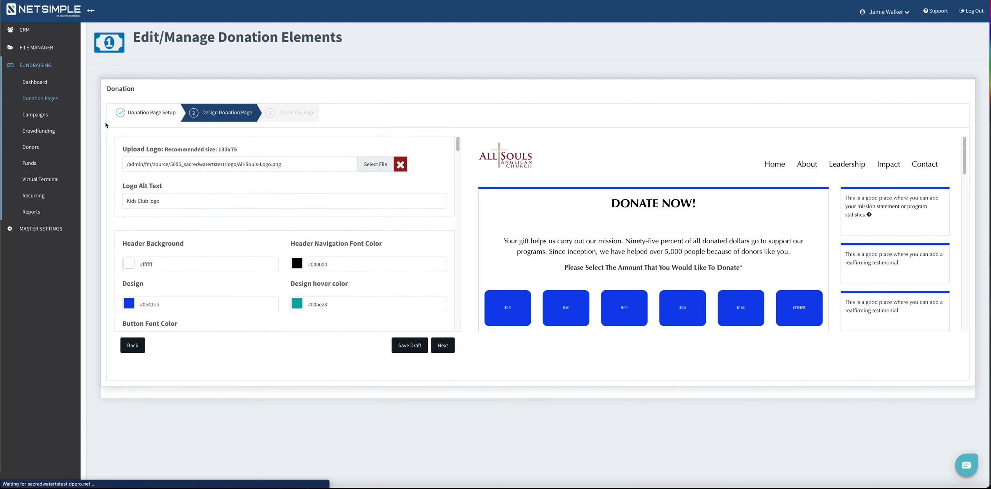
pyautogui.click(49, 98)
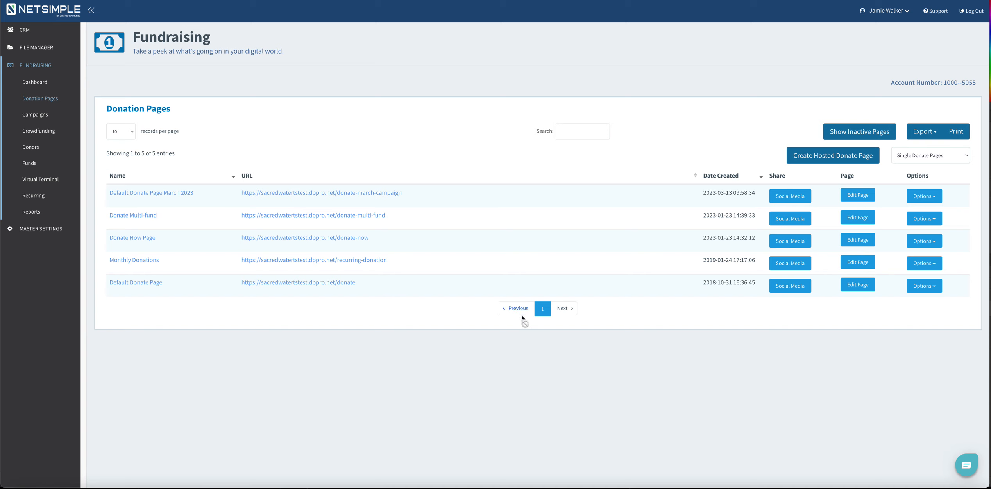
# Step: Look through the modification history of the Default Donate Page and close it
pyautogui.click(929, 288)
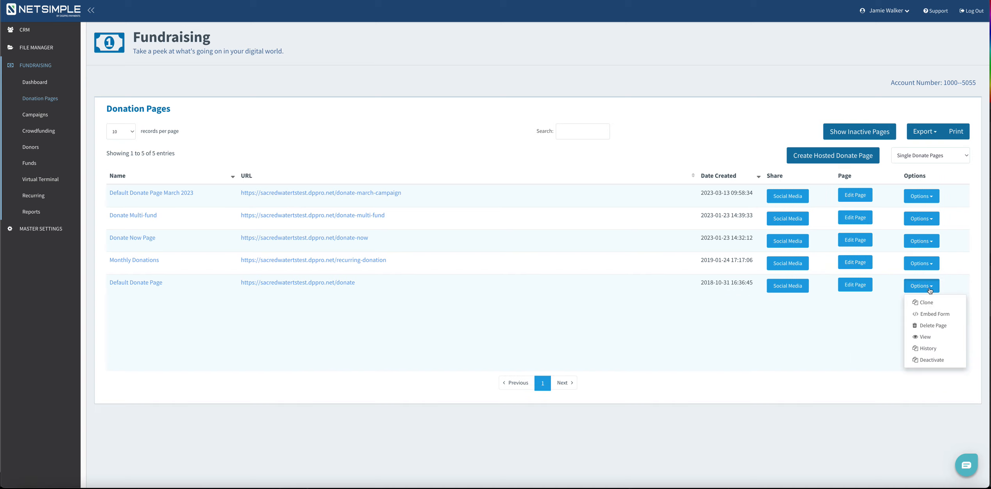
pyautogui.click(929, 349)
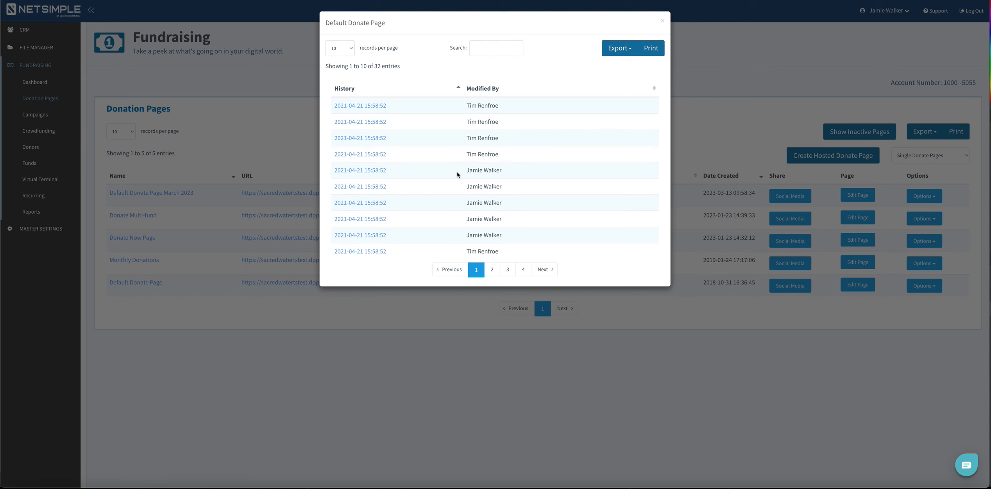
pyautogui.click(663, 23)
# Step: Open the embed form of the Default Donate Page and add Water Conservation to its donation funds
pyautogui.click(929, 286)
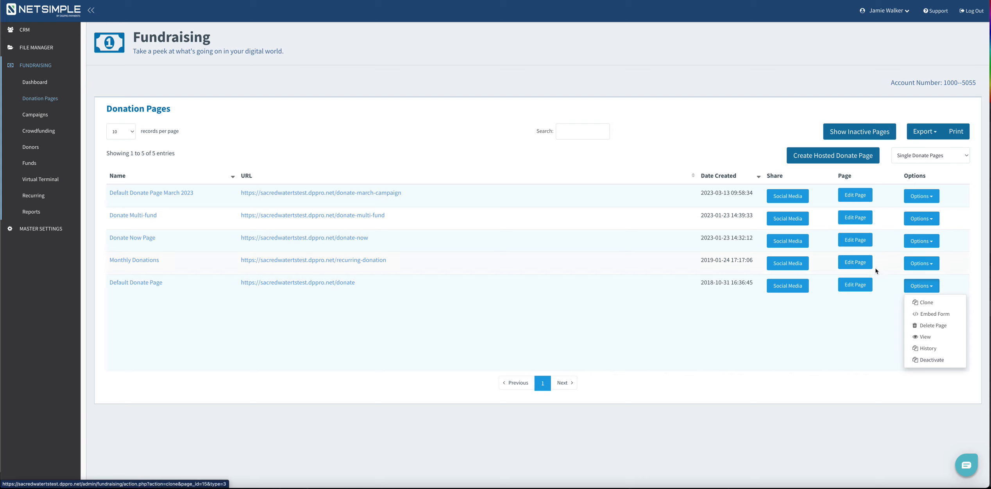
pyautogui.click(934, 315)
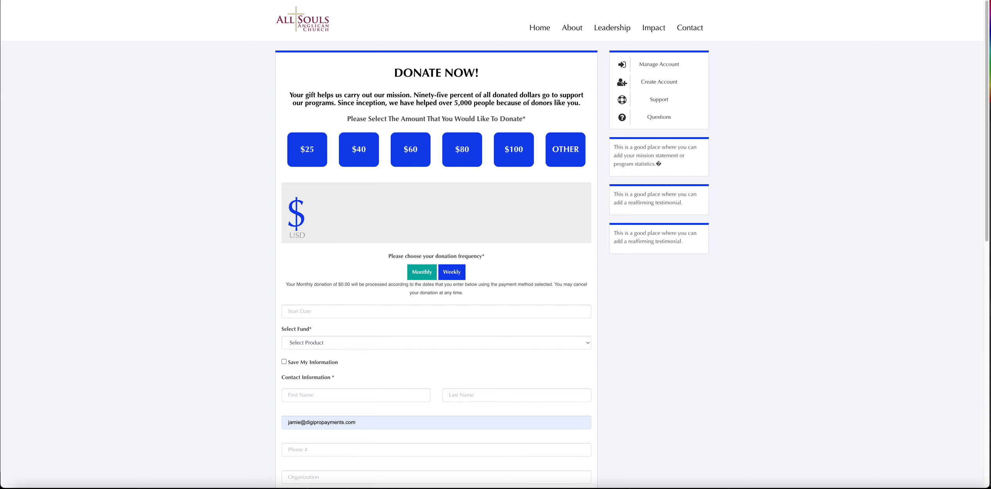
pyautogui.click(539, 28)
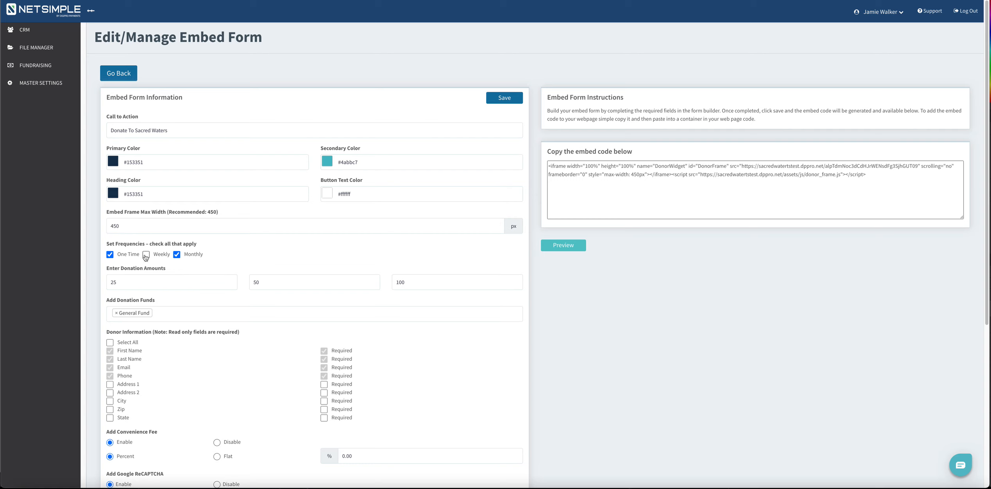
pyautogui.scroll(-1, 154, 259)
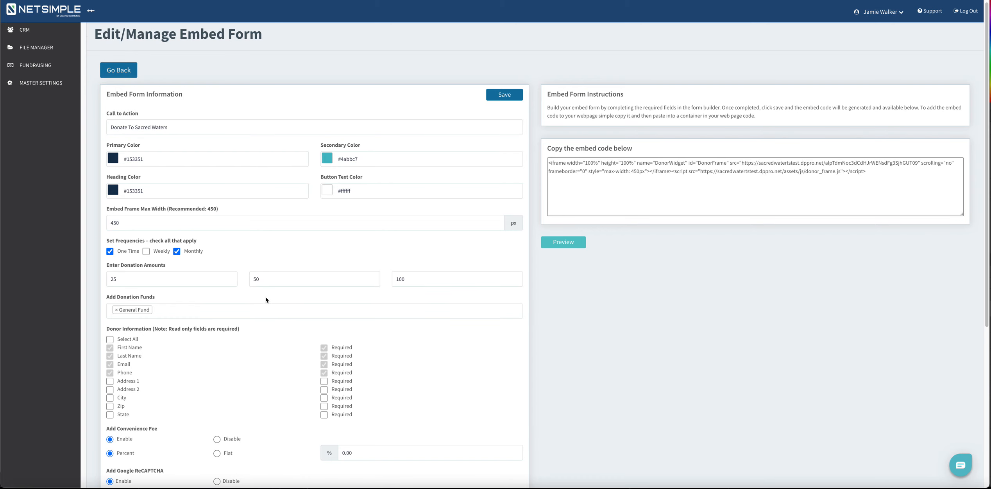
pyautogui.scroll(-2, 266, 300)
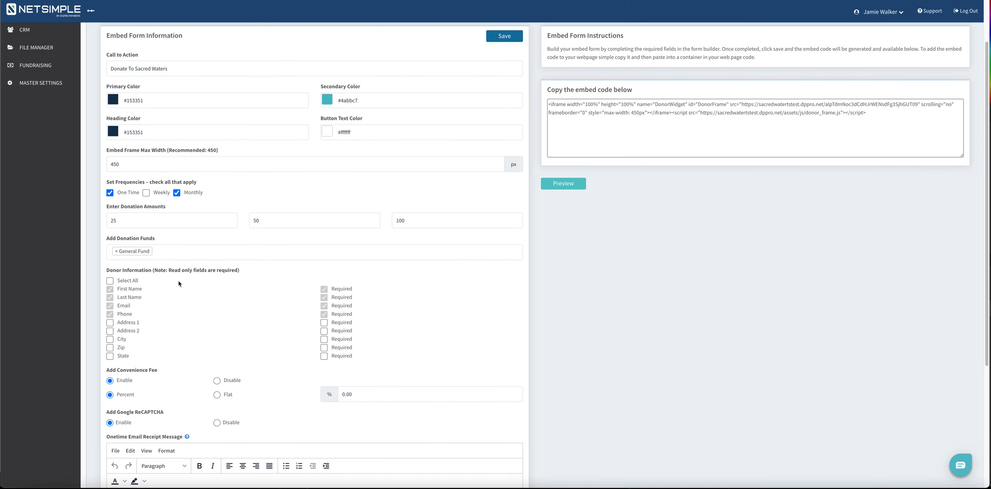
pyautogui.click(165, 253)
pyautogui.click(164, 288)
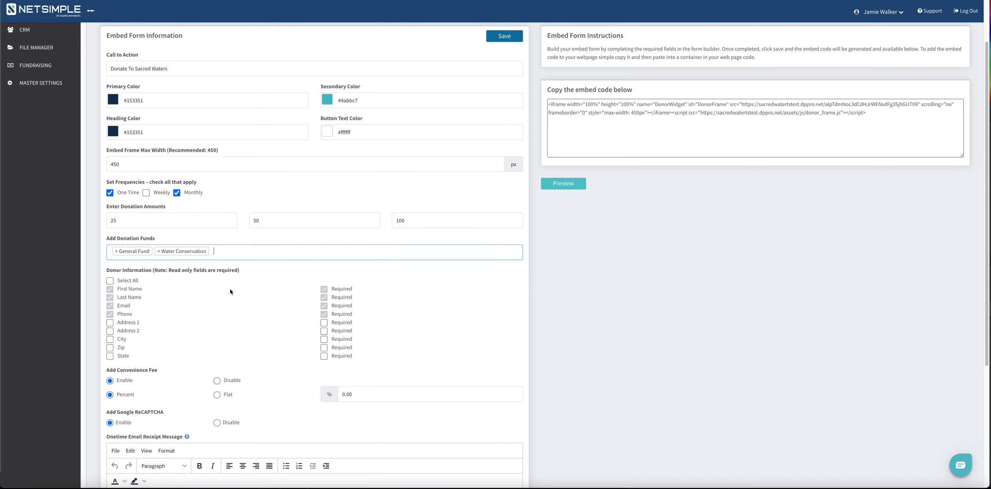
# Step: Enlarge the Onetime Email Receipt Message editor to review its text and save the embed form
pyautogui.scroll(-1, 208, 346)
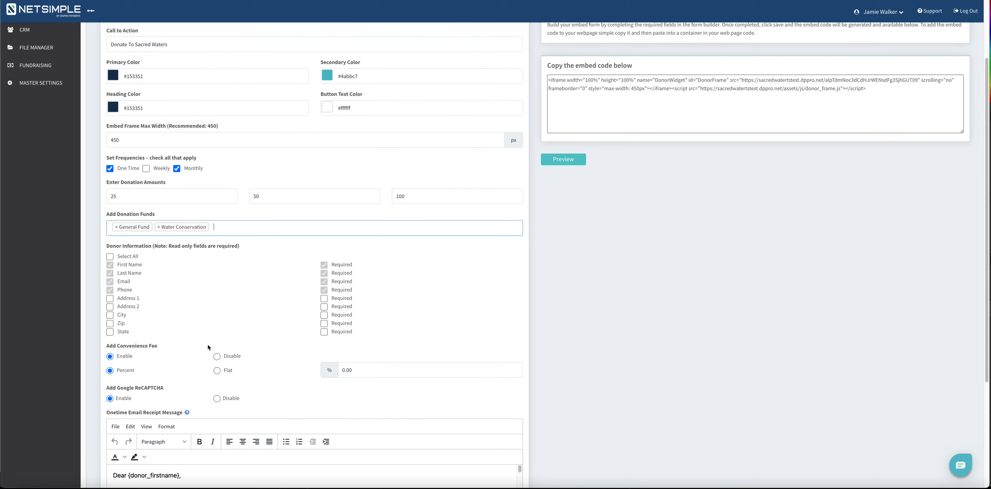
pyautogui.scroll(-1, 208, 346)
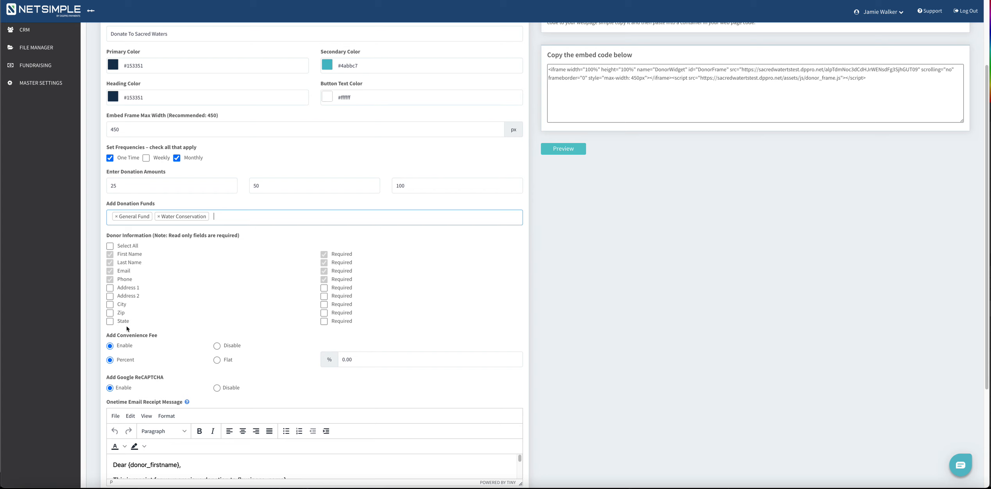
pyautogui.scroll(-3, 177, 341)
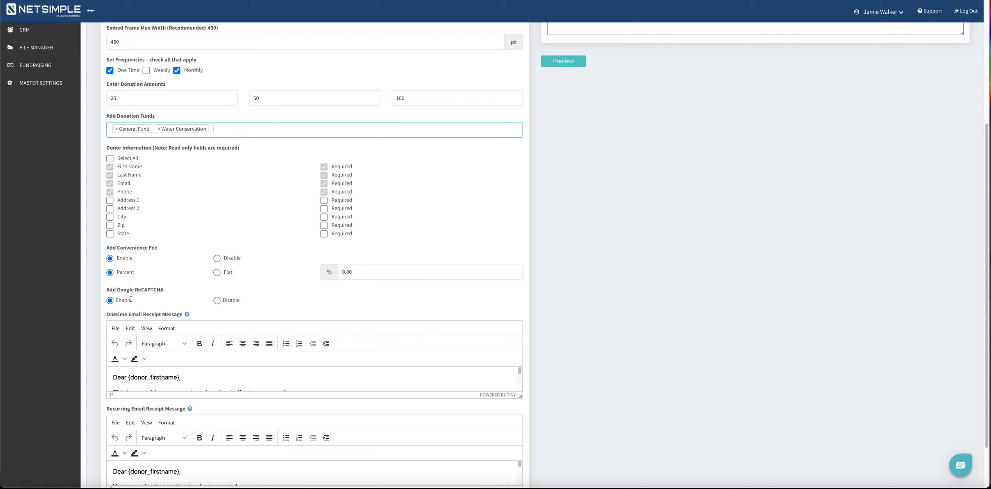
pyautogui.scroll(-3, 131, 299)
pyautogui.moveTo(520, 340); pyautogui.dragTo(521, 366)
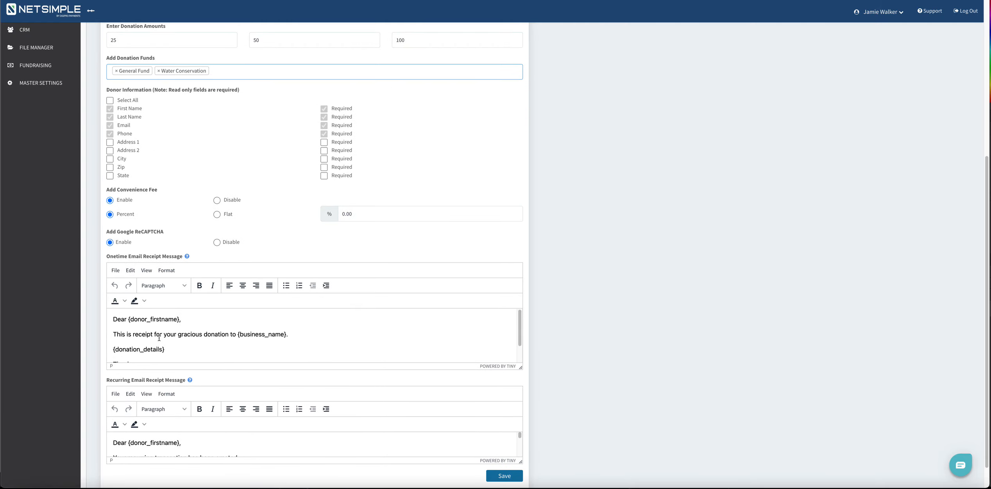
pyautogui.scroll(-2, 161, 337)
pyautogui.scroll(-1, 195, 350)
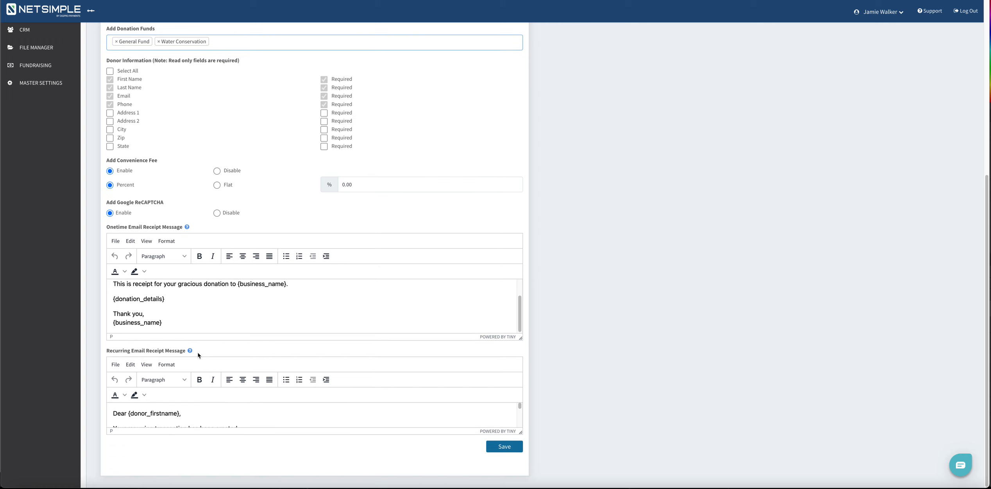
pyautogui.click(503, 447)
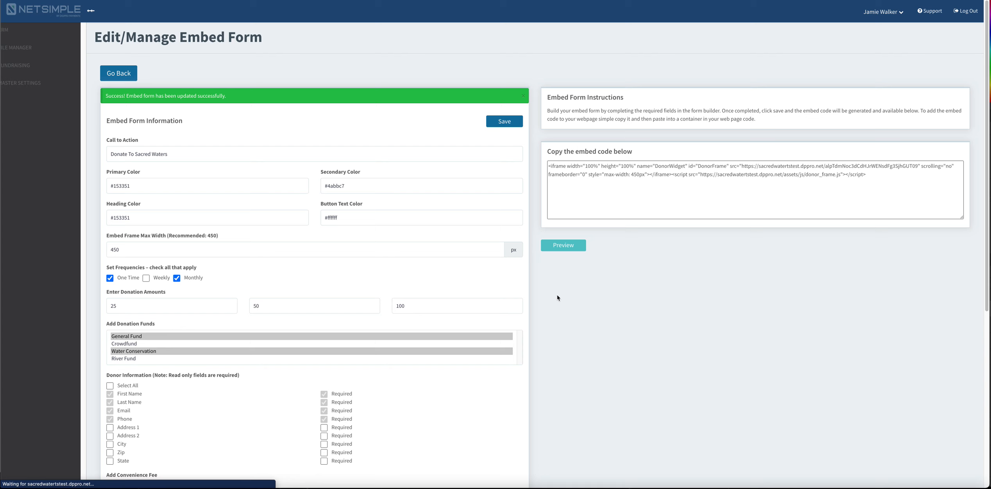
# Step: Preview the donation embed form, return to its settings and select the entire embed code
pyautogui.click(563, 246)
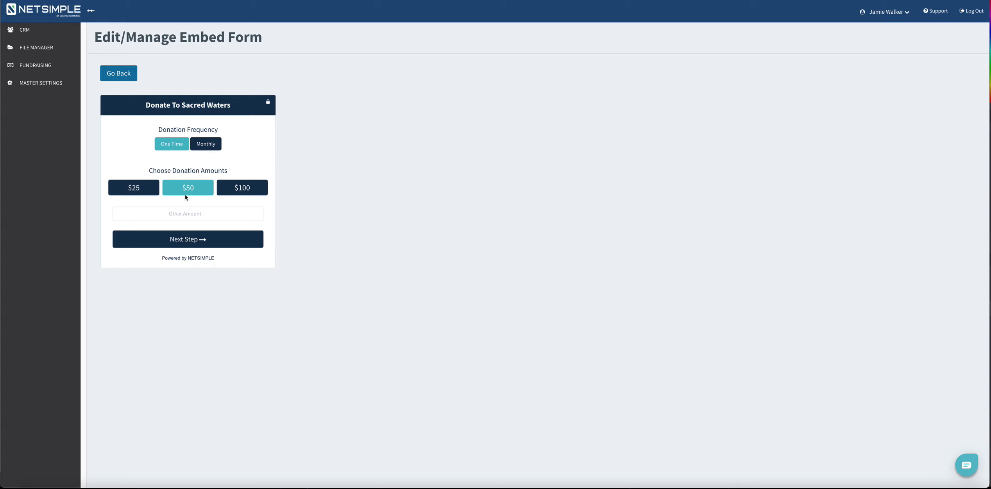
pyautogui.click(121, 77)
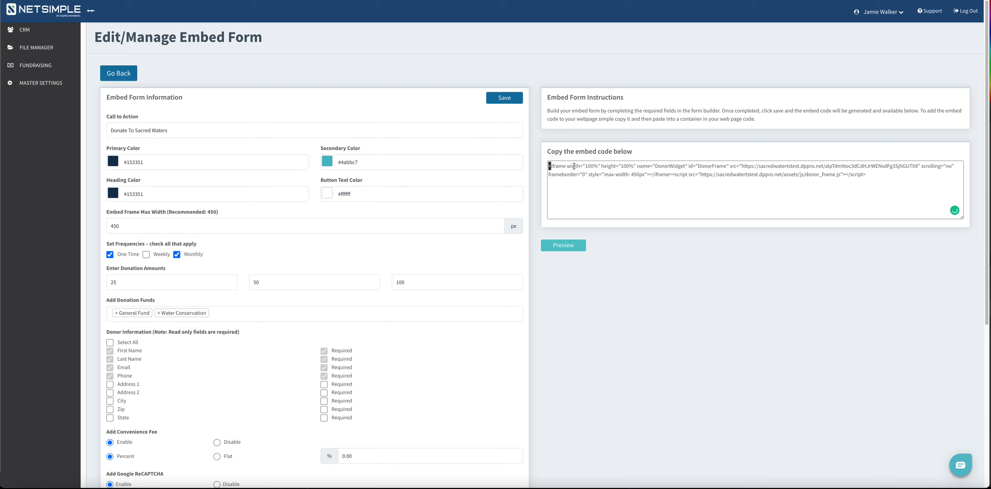
pyautogui.moveTo(549, 166); pyautogui.dragTo(848, 180)
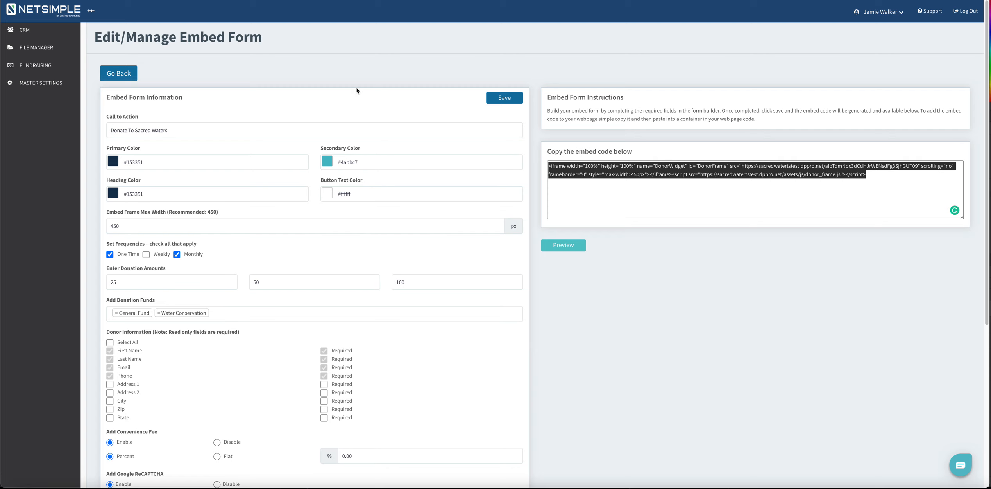
# Step: Leave the embed form settings and return to the donation pages list under Fundraising
pyautogui.click(115, 80)
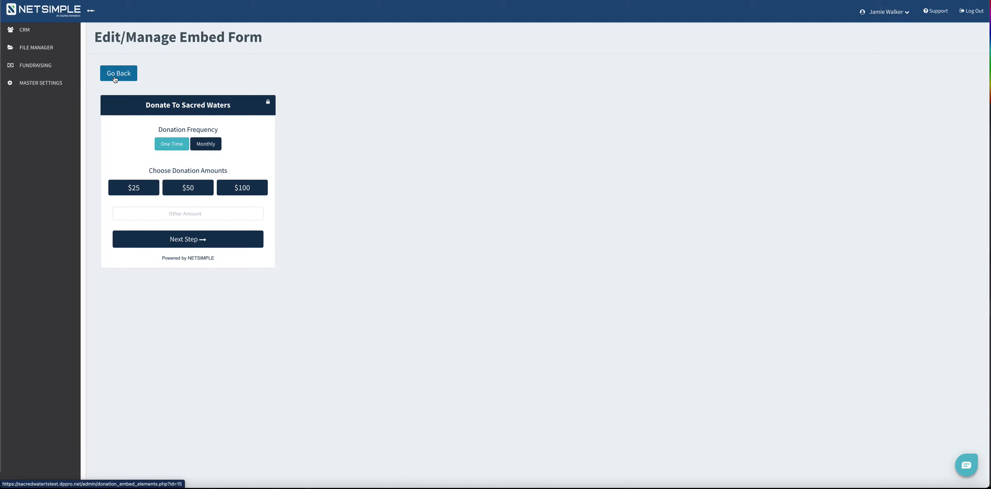
pyautogui.click(38, 68)
pyautogui.click(39, 100)
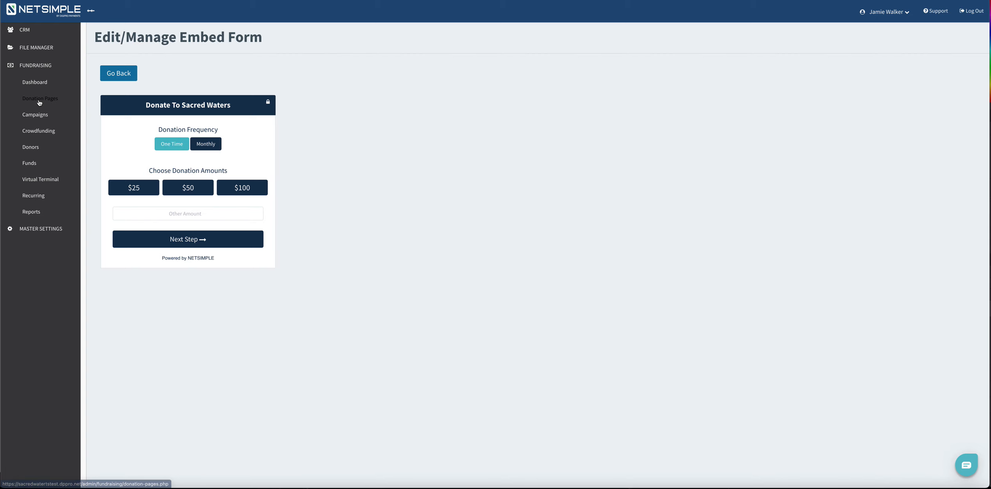